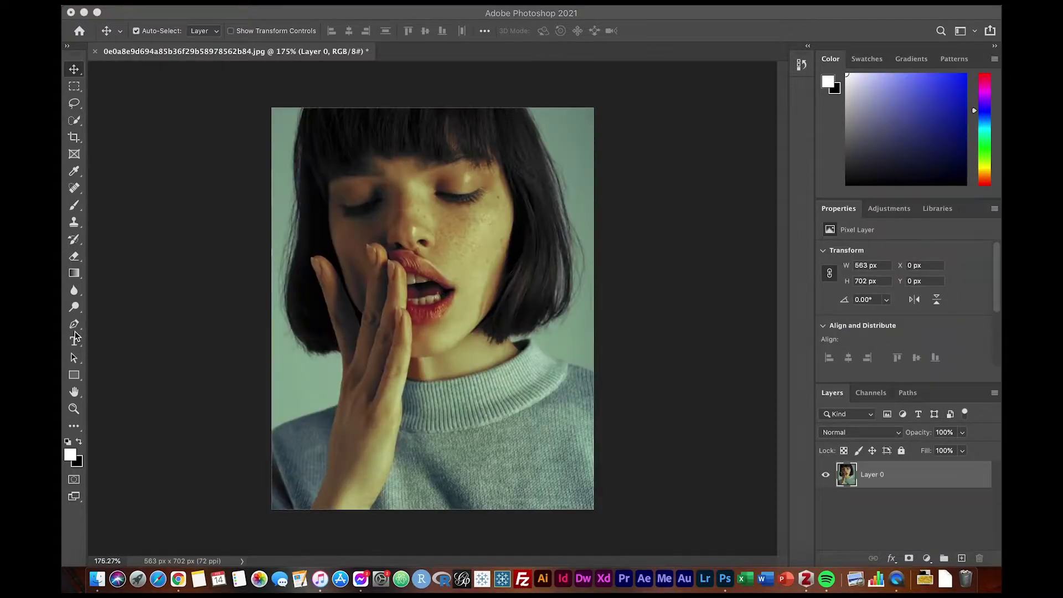
Step: Choose the Pen tool to start tracing a path around the portrait
left_click(75, 325)
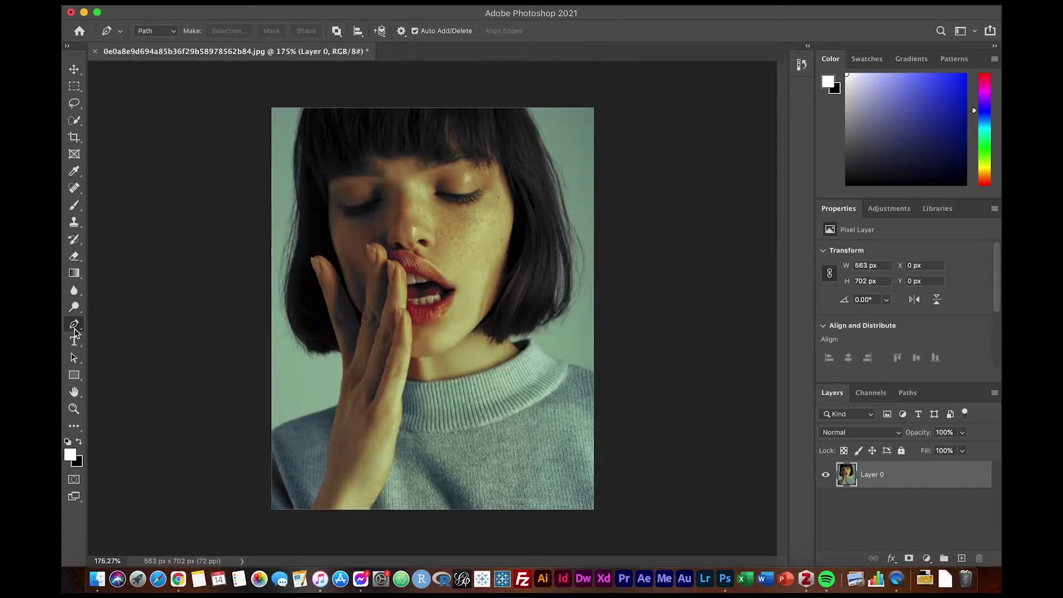
Step: Place Pen anchor points from the left edge along the sweater shoulder and up the hand
left_click(275, 440)
left_click(287, 429)
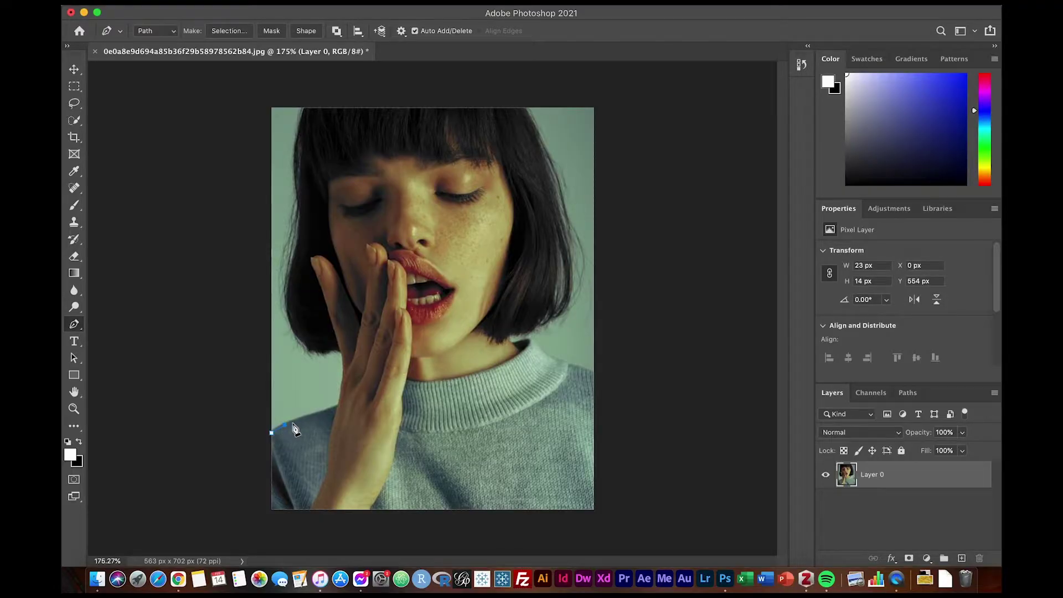
left_click(316, 417)
left_click(336, 408)
left_click(344, 388)
left_click(338, 358)
Step: Continue the outline across and up the hair edge, then close the path at its start point
left_click(324, 356)
left_click(311, 352)
left_click(297, 339)
left_click(291, 323)
left_click(286, 304)
left_click(287, 284)
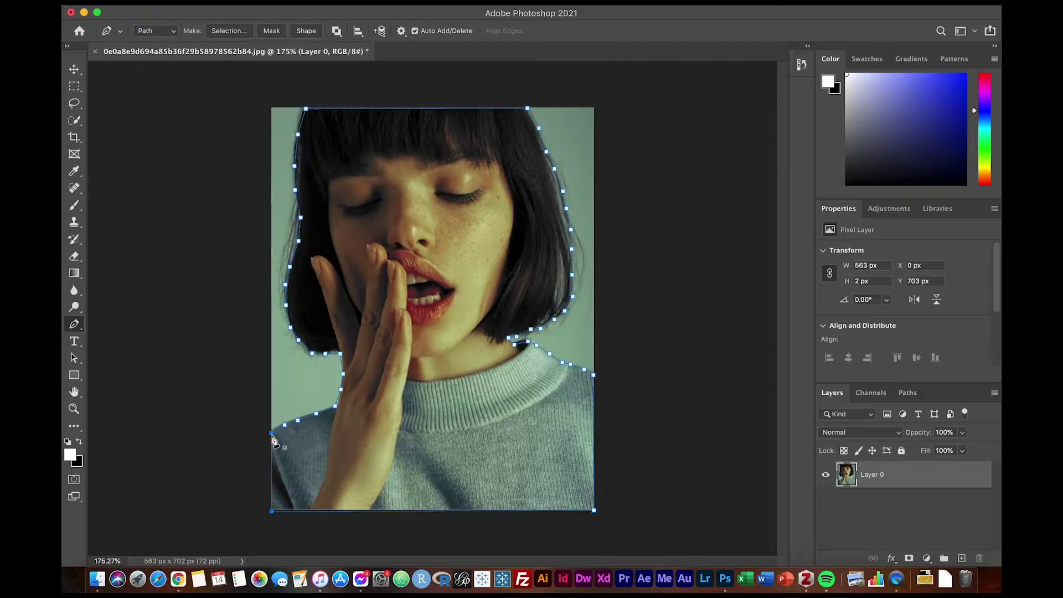
left_click(274, 439)
key("v")
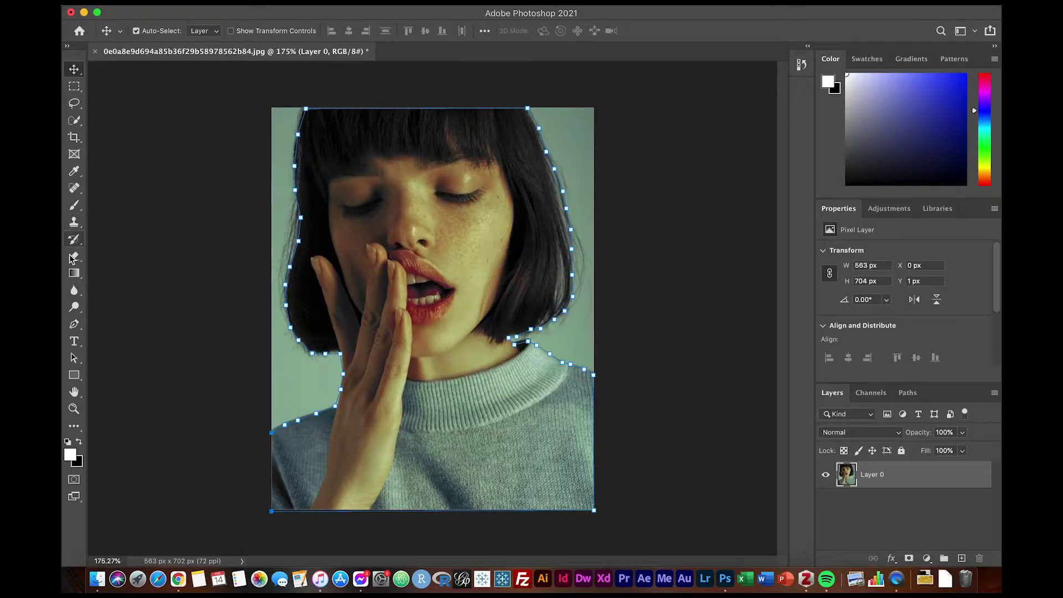
left_click(73, 357)
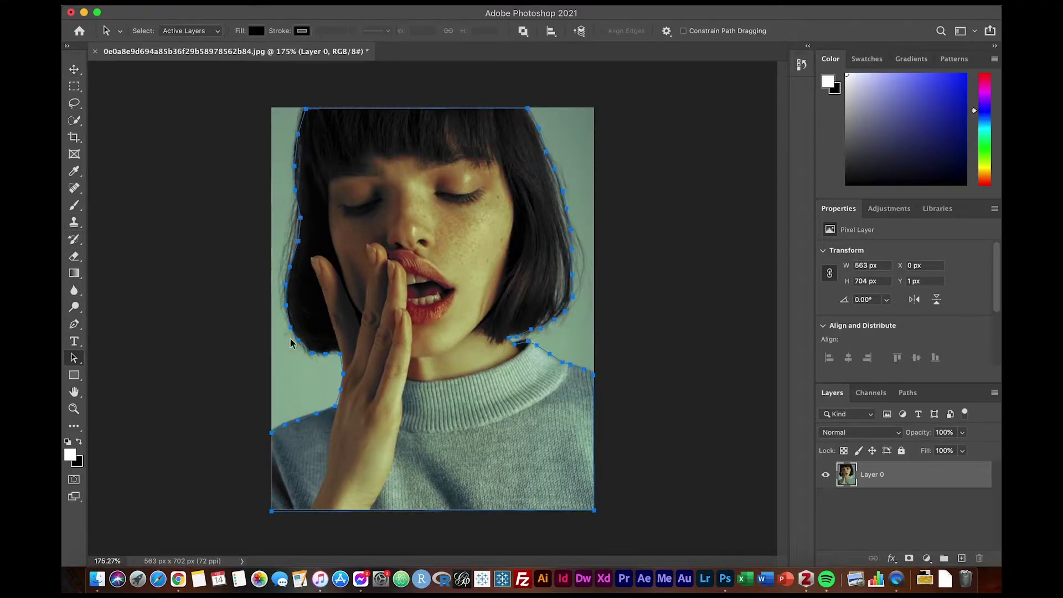
Step: Convert the path to a selection and copy the woman onto a new layer (Ctrl+J)
right_click(532, 277)
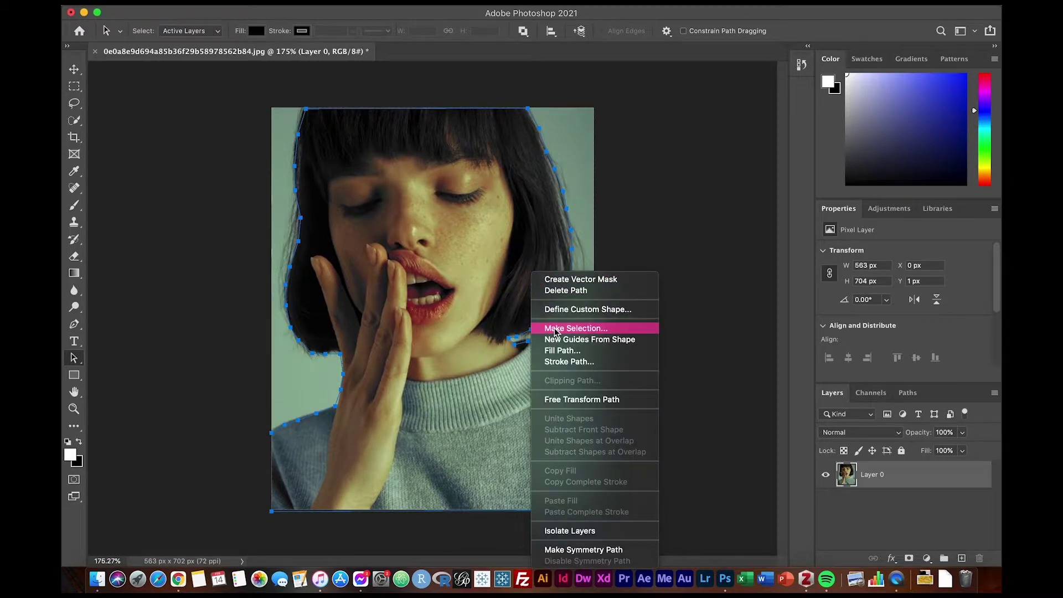
left_click(576, 328)
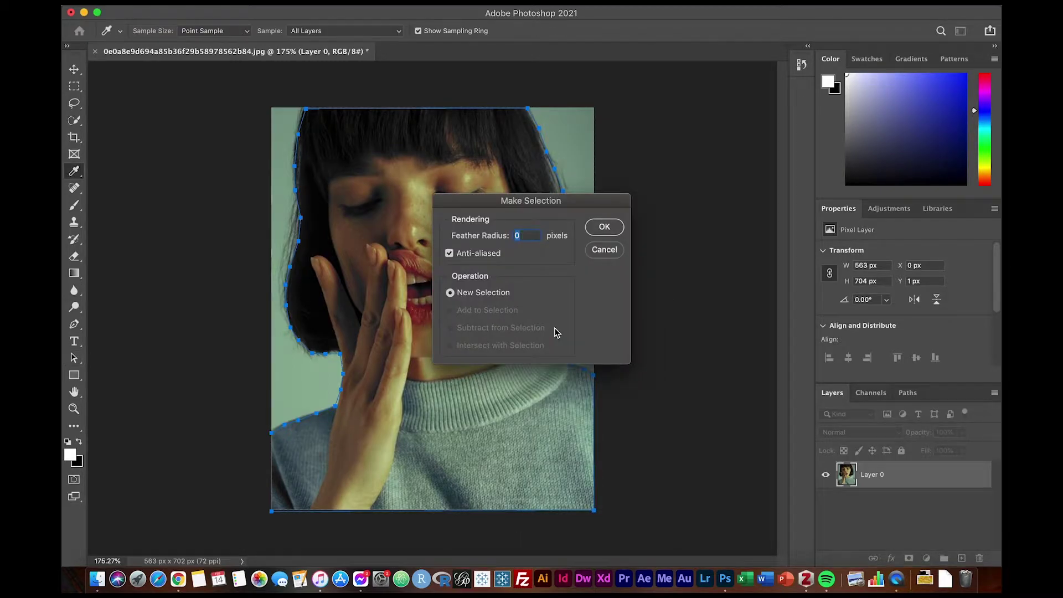
left_click(604, 226)
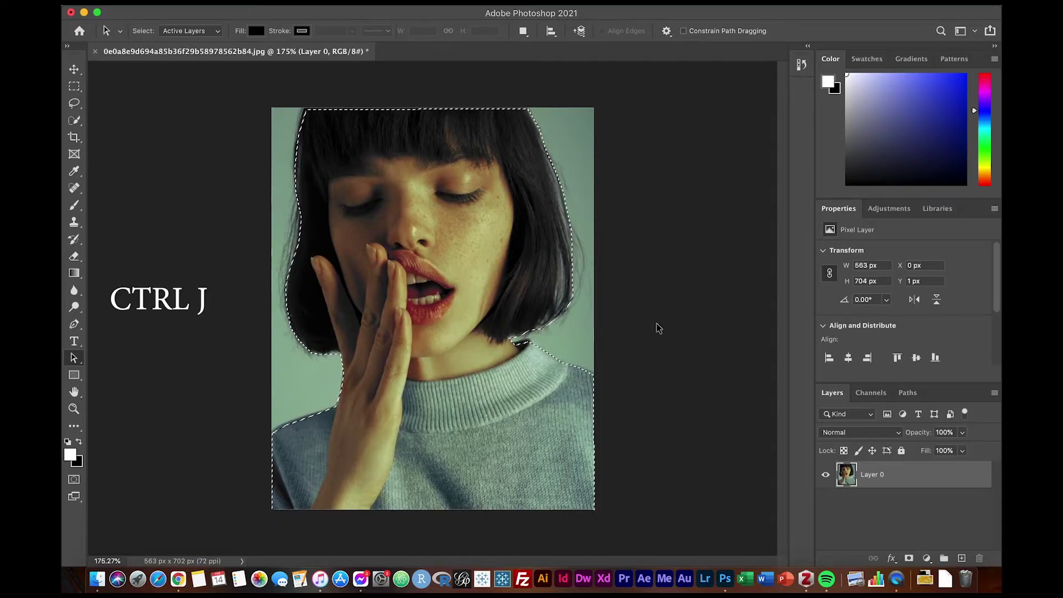
key("ctrl+j")
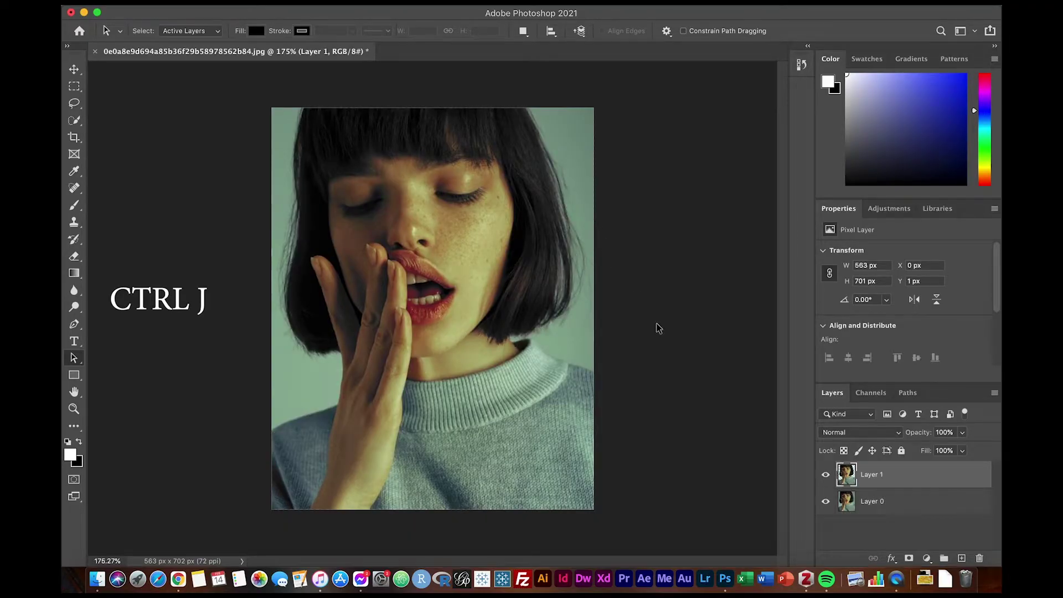
Step: Delete the original Layer 0, leaving the cutout on a transparent background
left_click(938, 506)
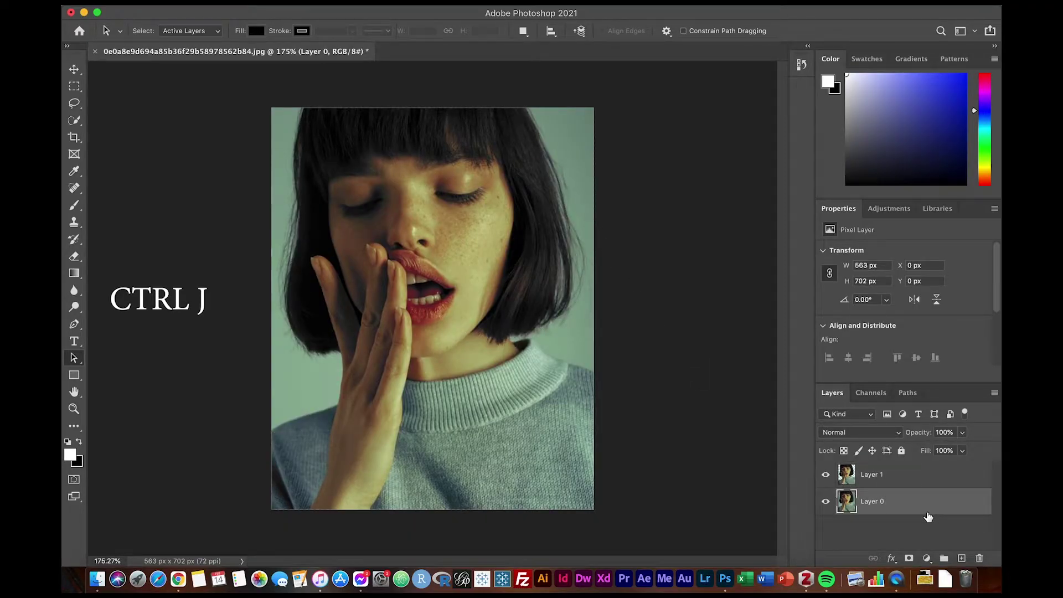
right_click(922, 504)
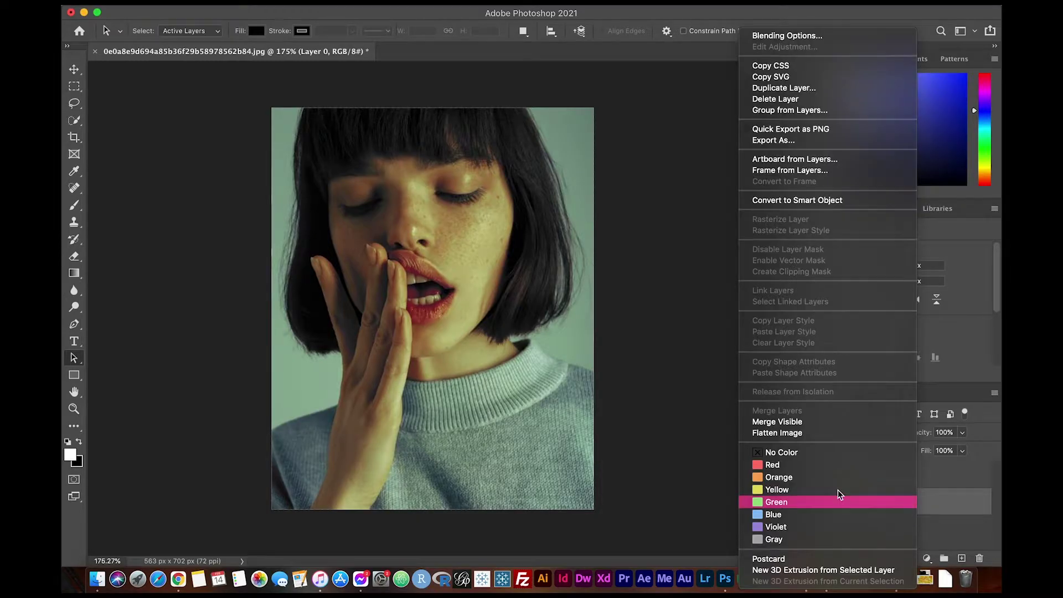
left_click(774, 98)
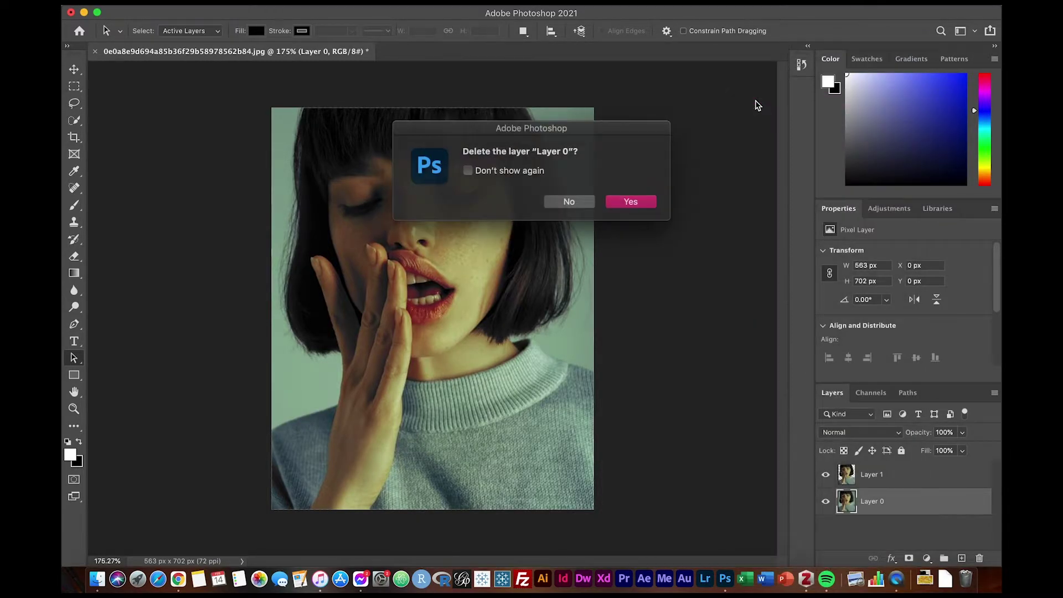
key("Return")
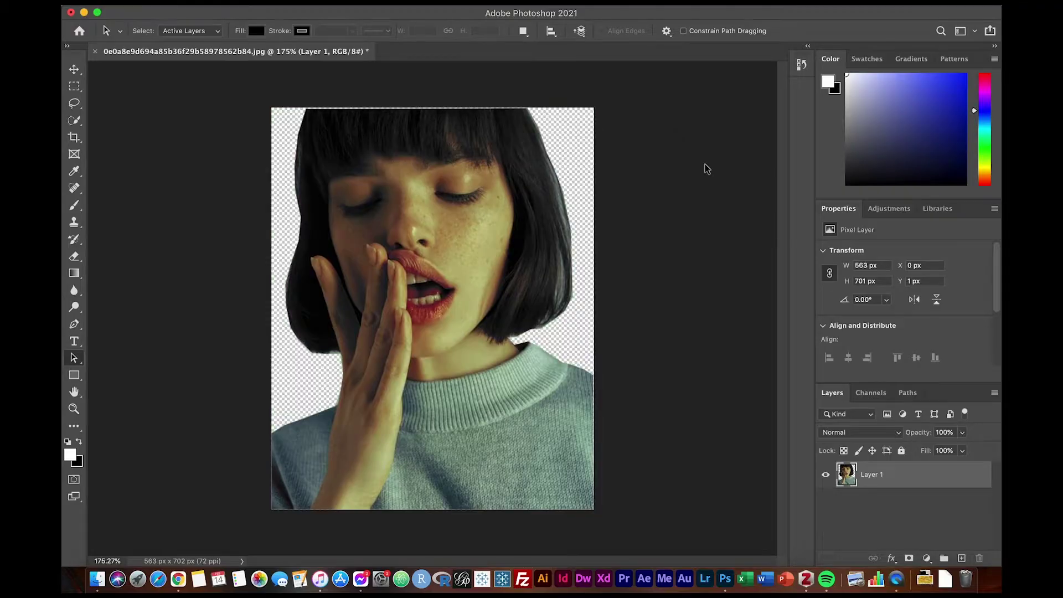
Step: Rename the cutout layer 'original image' and duplicate it
double_click(872, 474)
type("orig")
type("inal image")
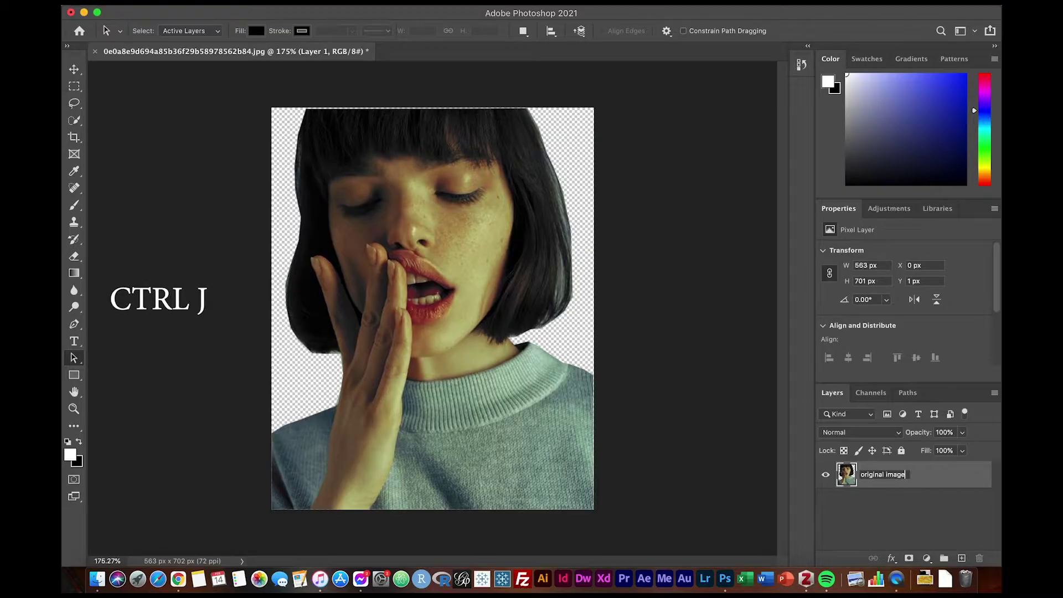
key("Return")
key("cmd+j")
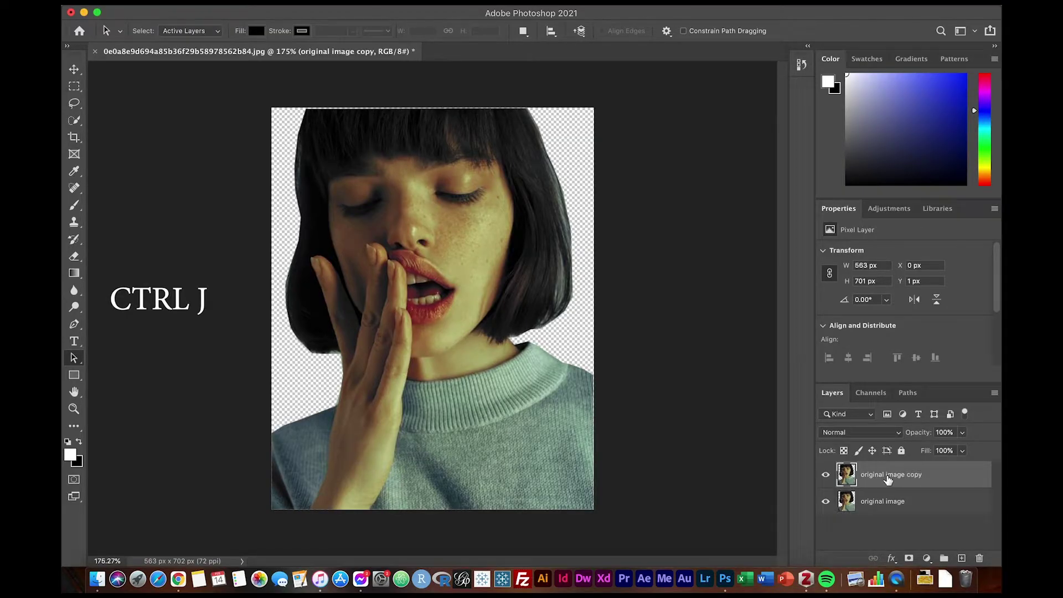
Step: Rename the duplicate layer 'copy' and hide it
right_click(887, 478)
key("Escape")
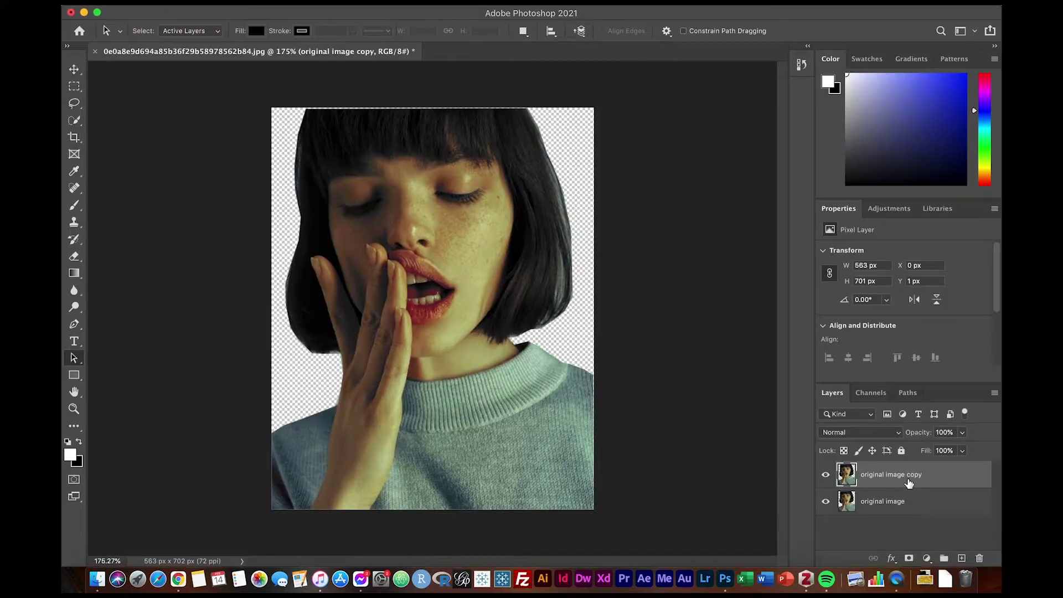
double_click(902, 475)
left_click(903, 474)
key("BackSpace")
key("BackSpace")
key("BackSpace")
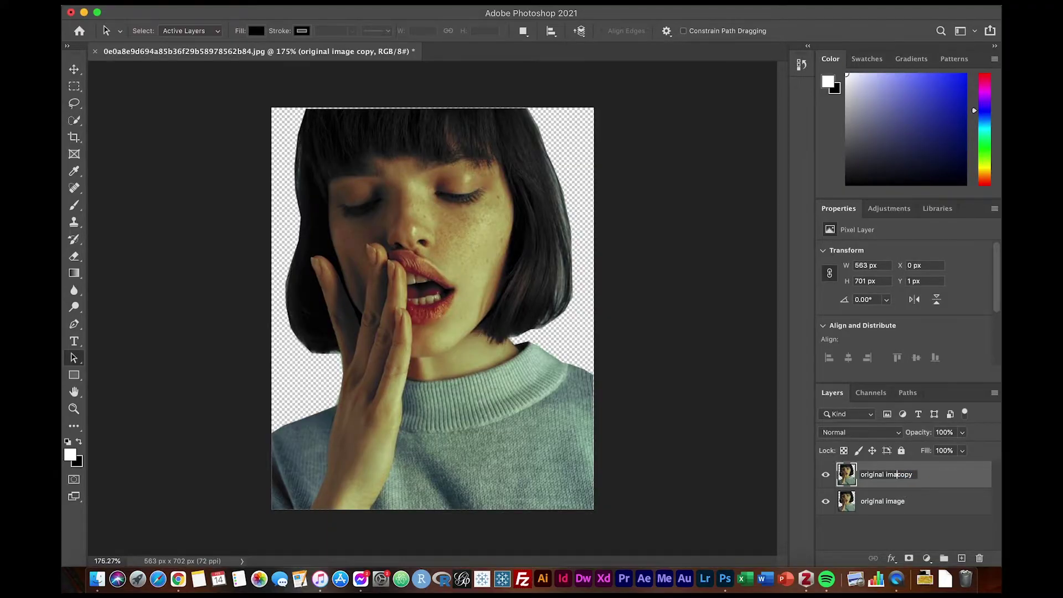
key("Return")
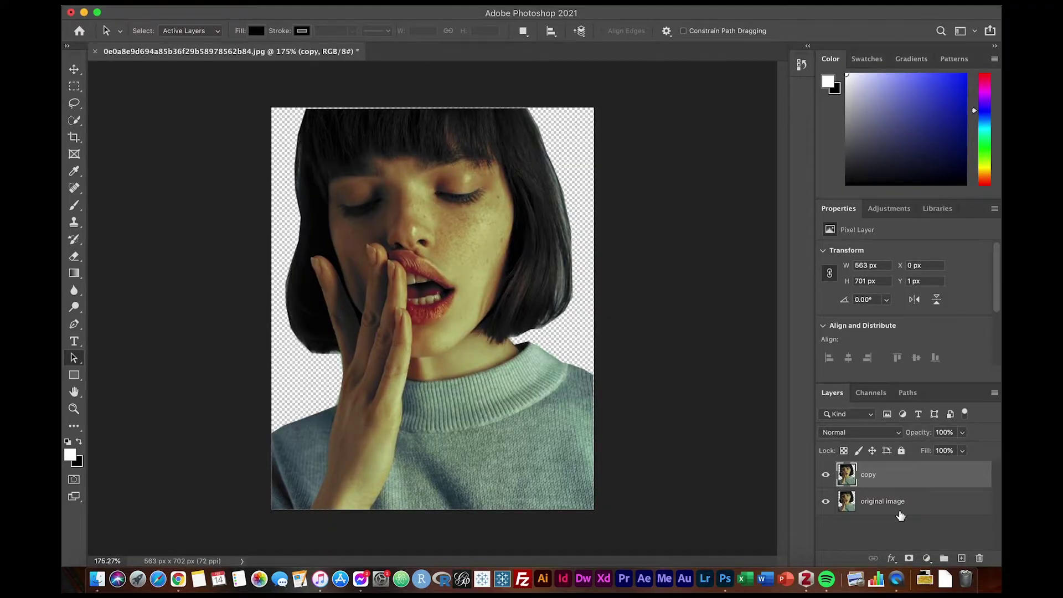
left_click(825, 501, "alt")
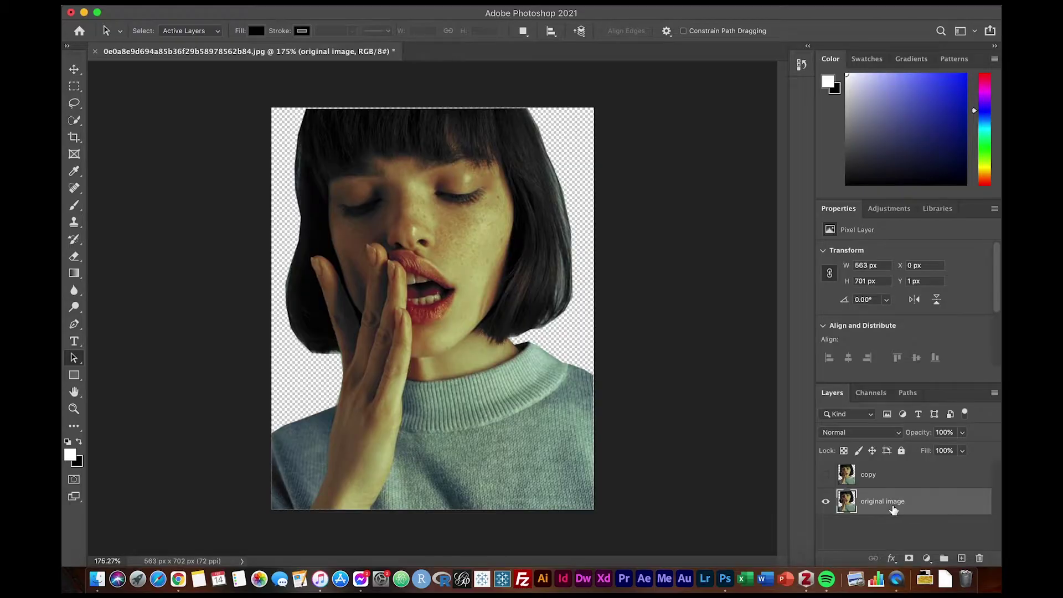
Step: Add a Brightness/Contrast adjustment with brightness 26 and contrast 100, clipped to 'original image'
left_click(888, 209)
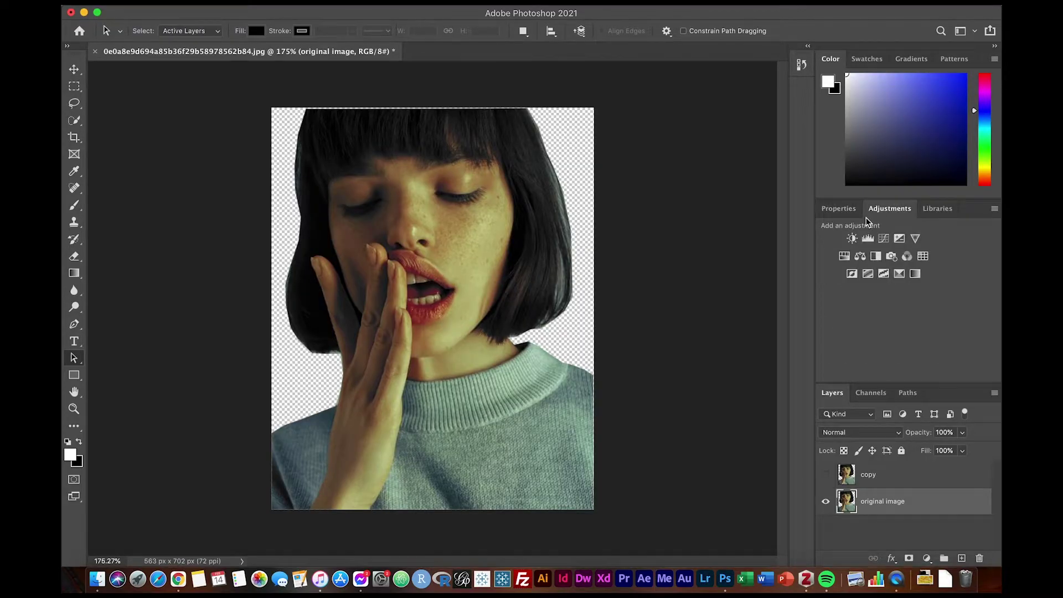
left_click(852, 239)
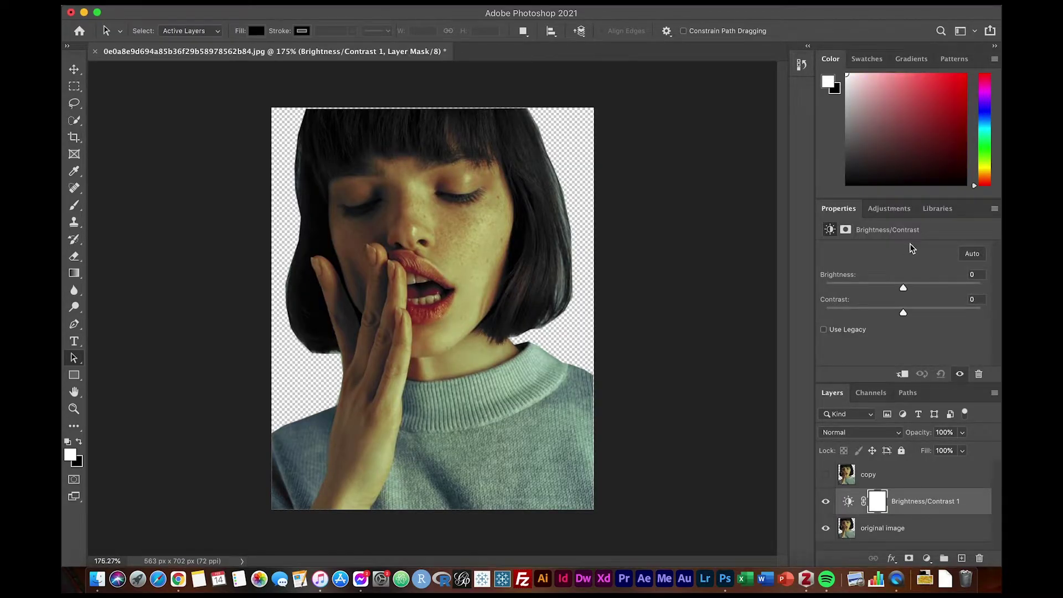
left_click(974, 274)
type("26")
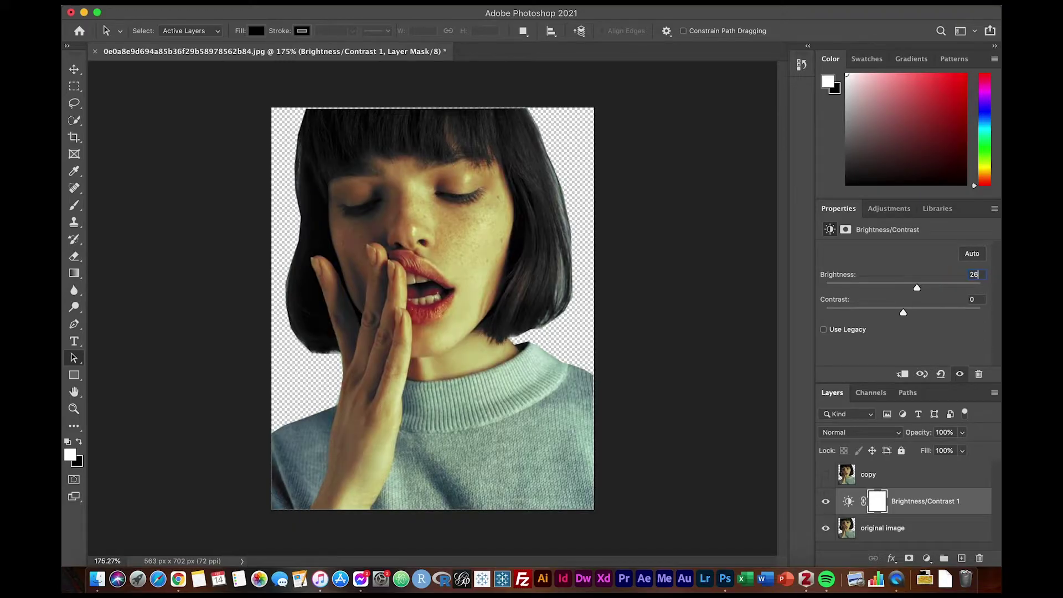
left_click(972, 300)
type("100")
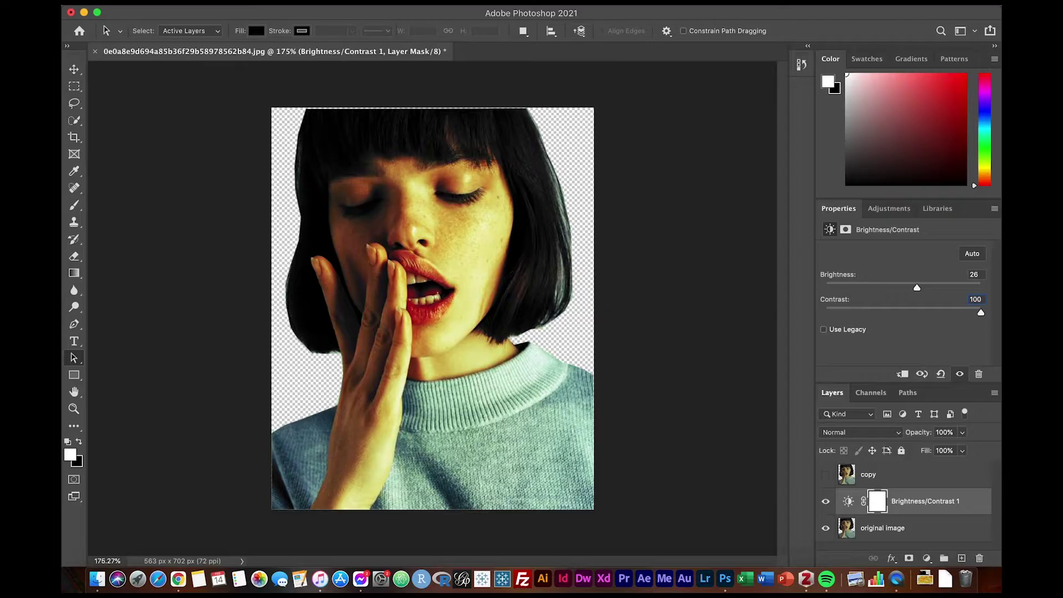
key("Return")
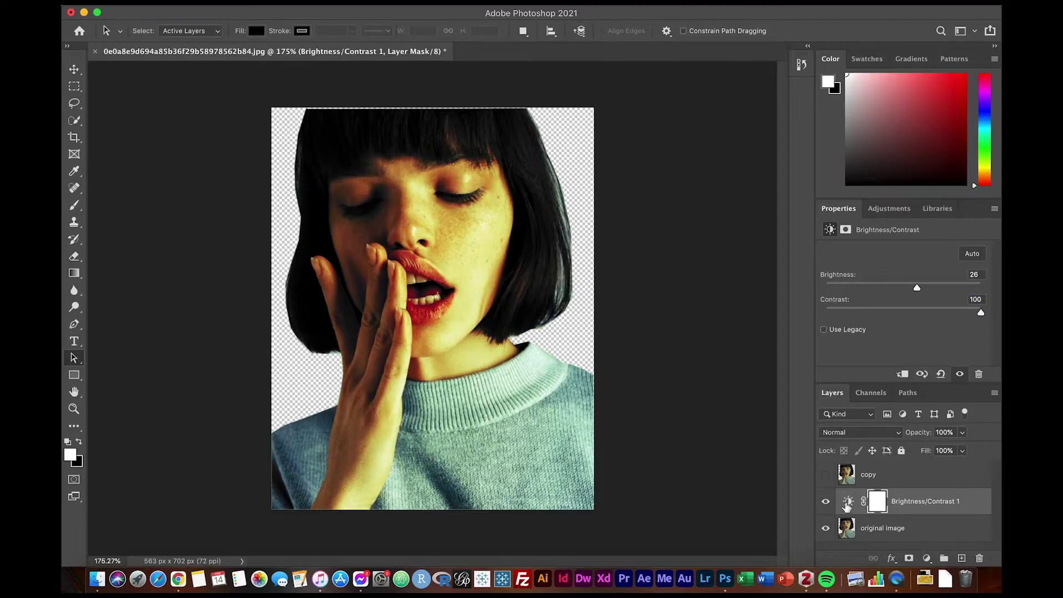
right_click(919, 501)
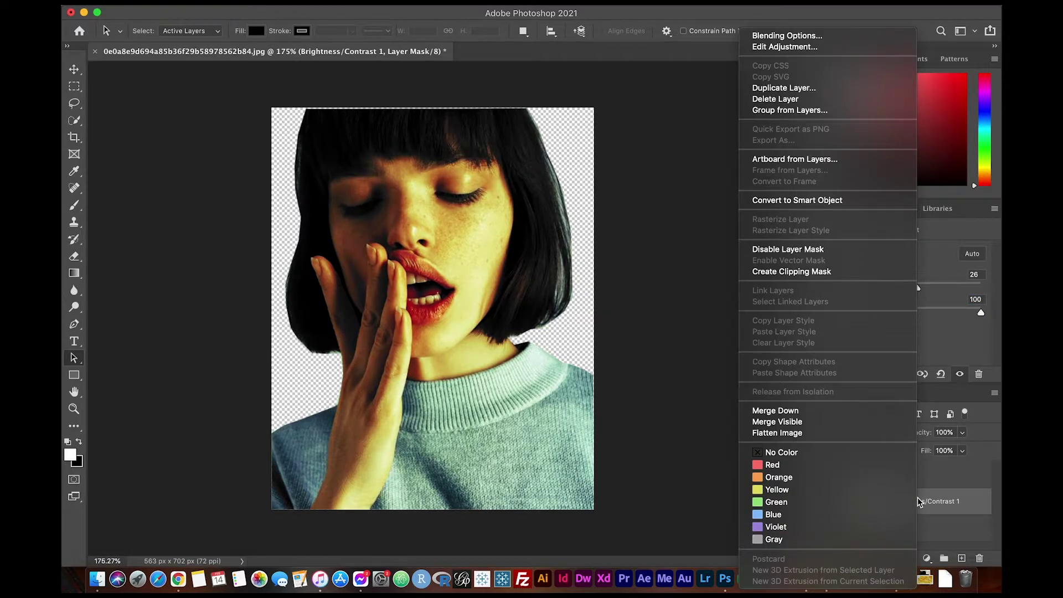
left_click(837, 271)
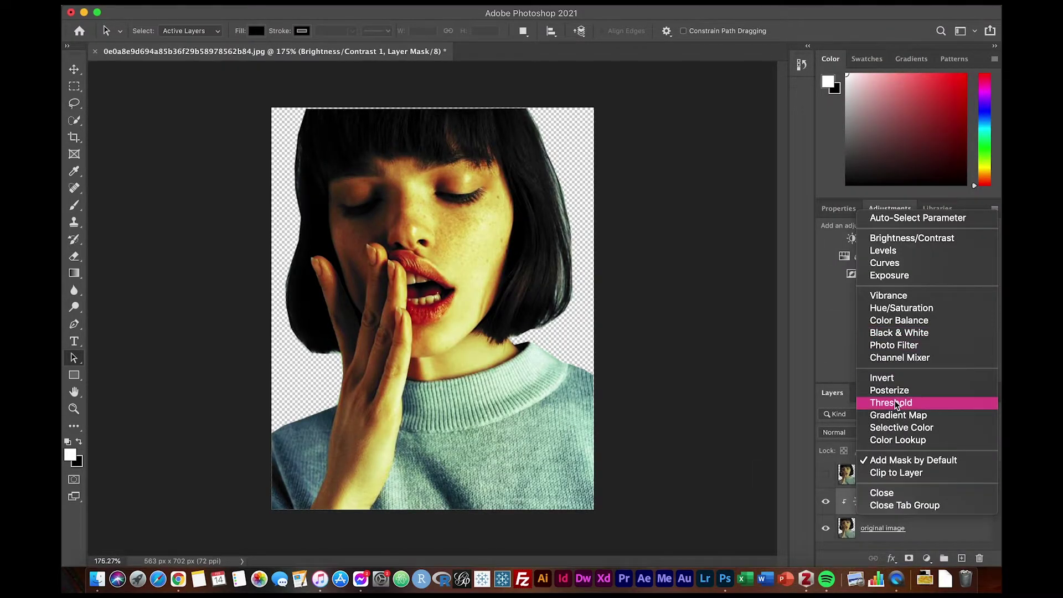
Step: Add a Threshold 1 adjustment at level 128 clipped to the layers below, then return to 'original image'
left_click(891, 402)
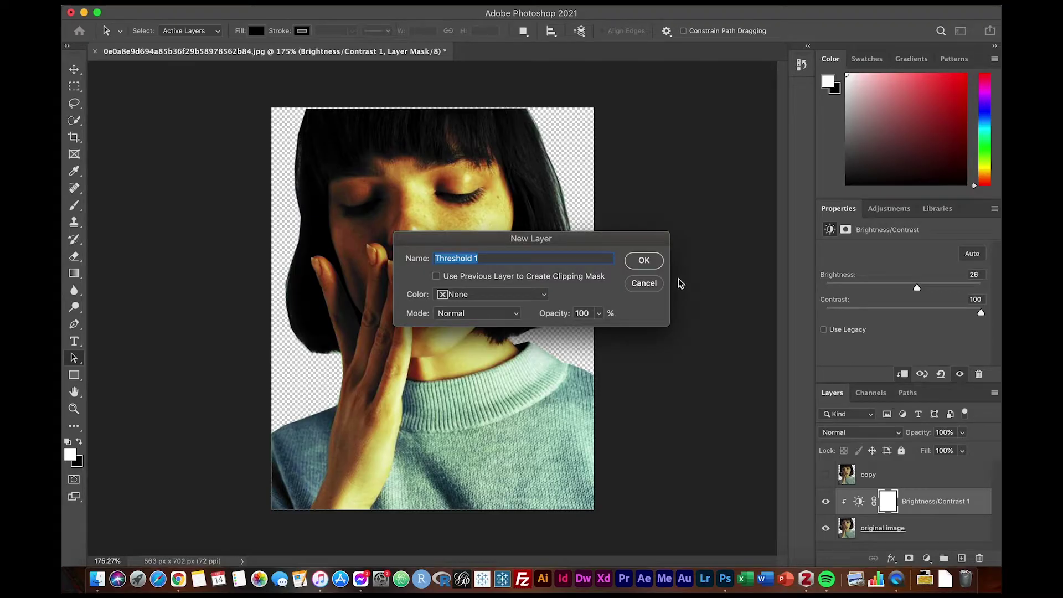
left_click(643, 262)
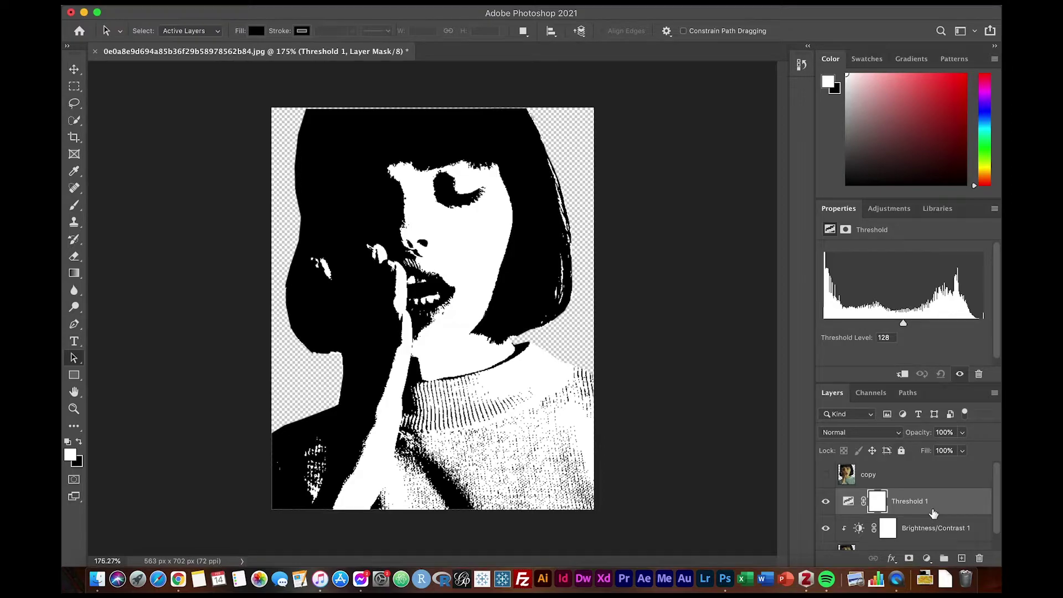
right_click(933, 513)
left_click(831, 273)
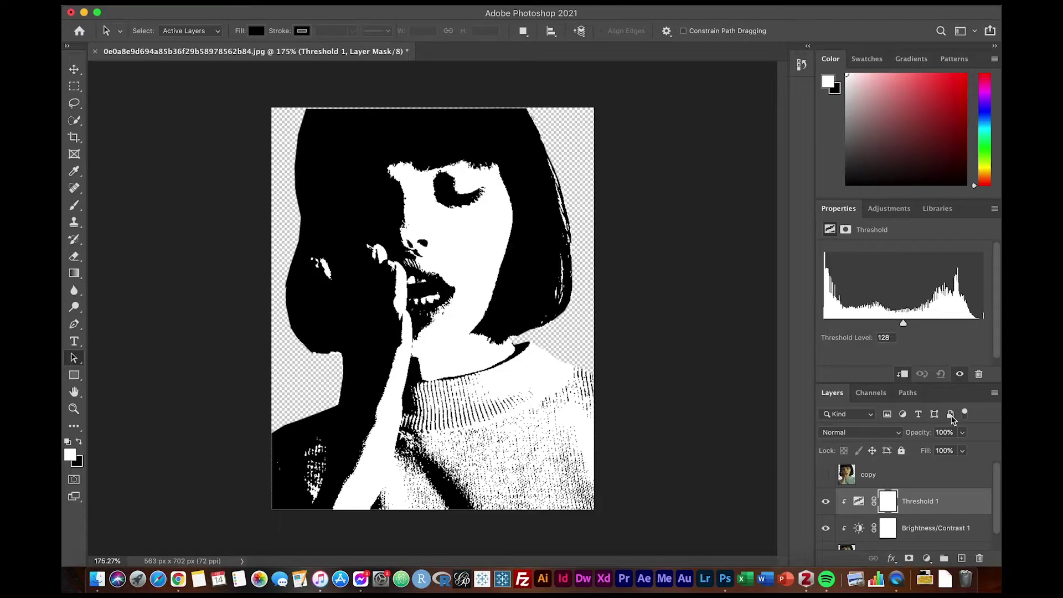
scroll(889, 498, "down", 2)
left_click(905, 536)
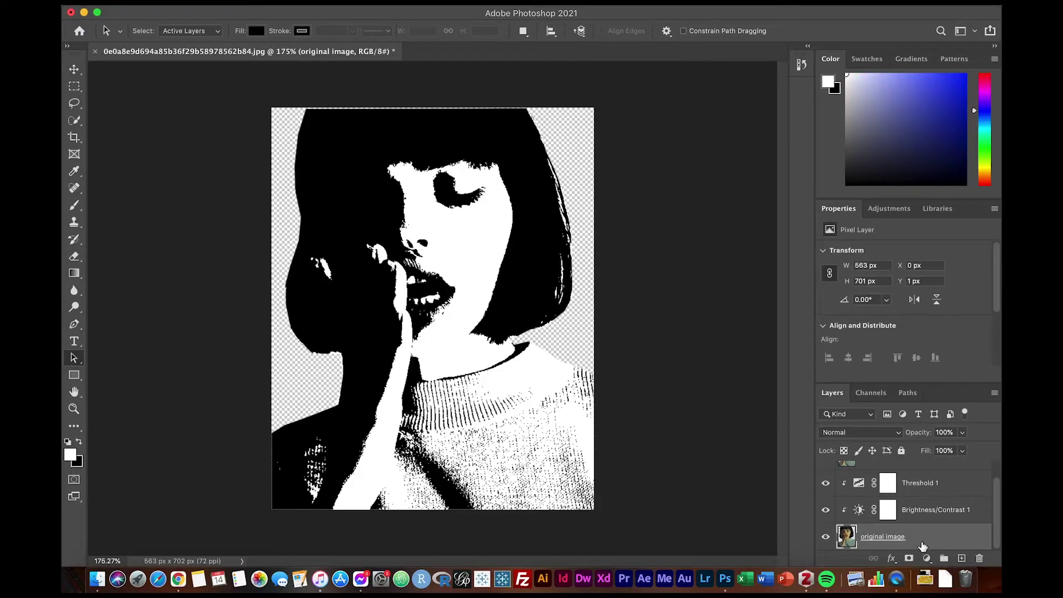
Step: Apply a 3 px black stroke positioned Inside to the 'original image' layer
left_click(261, 12)
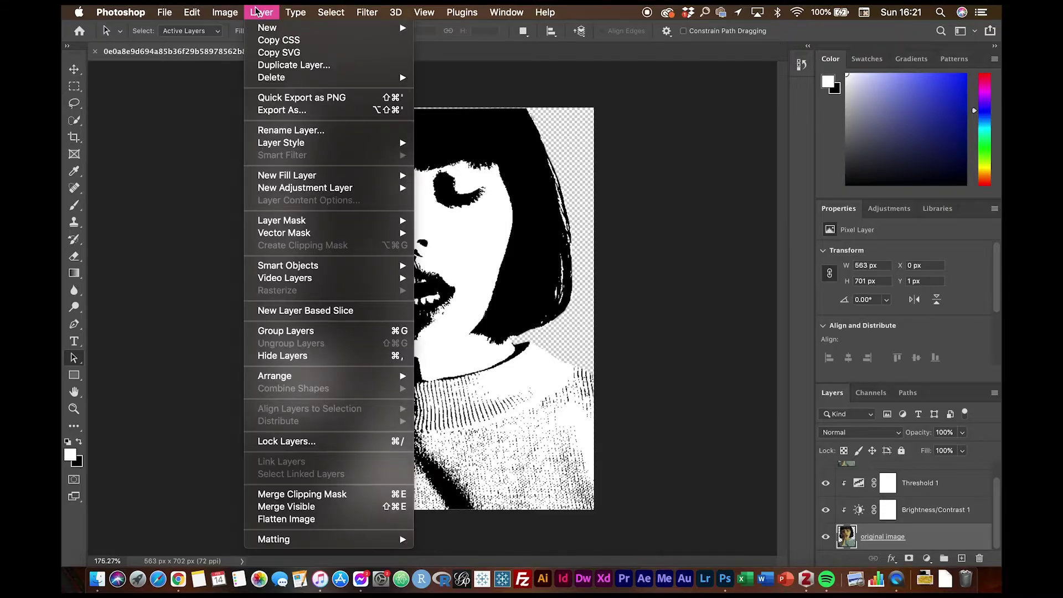
mouse_move(280, 142)
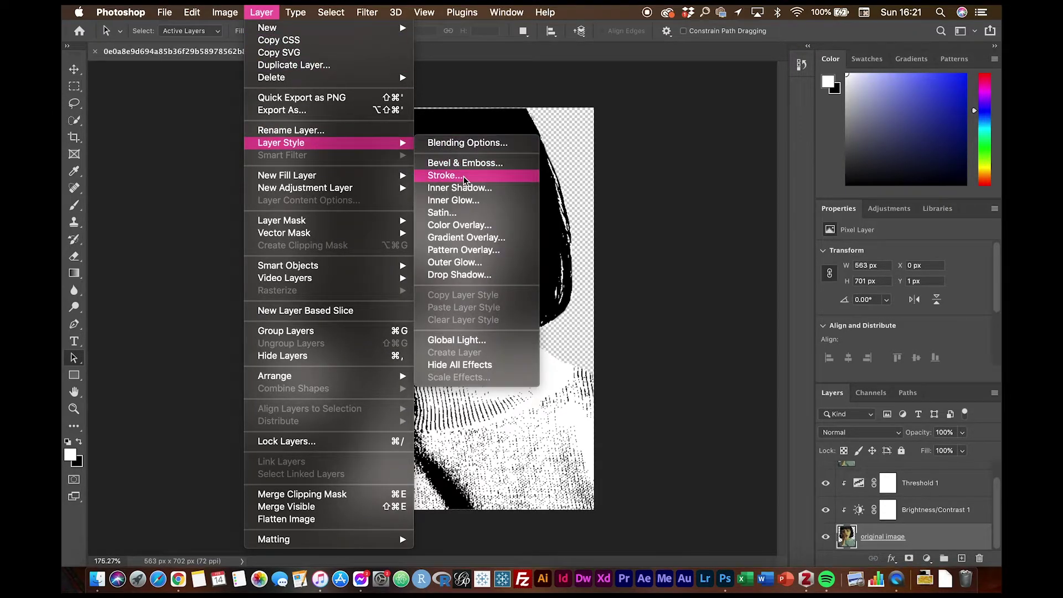
left_click(463, 177)
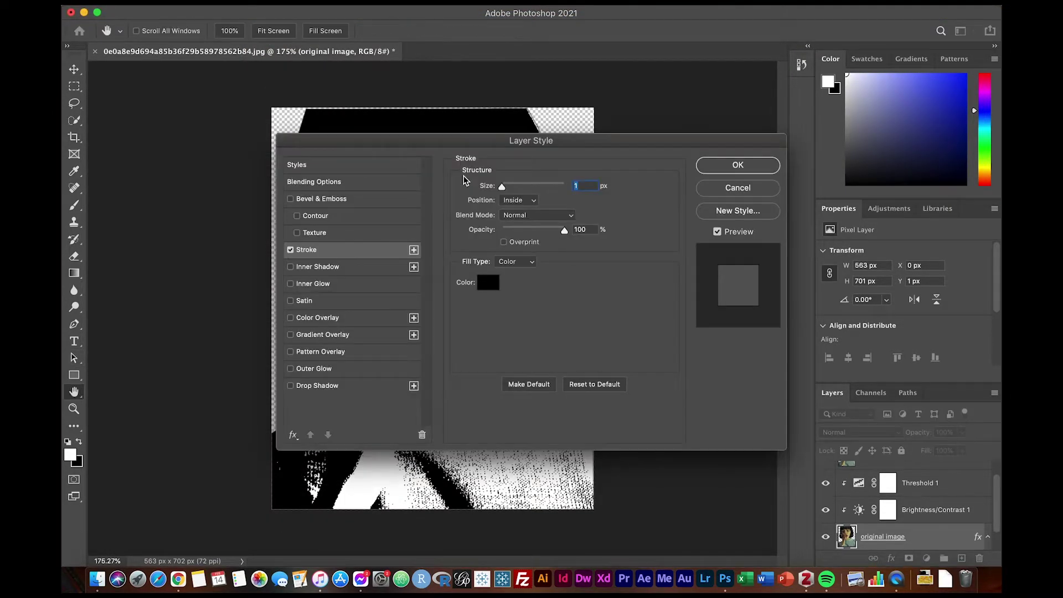
type("3")
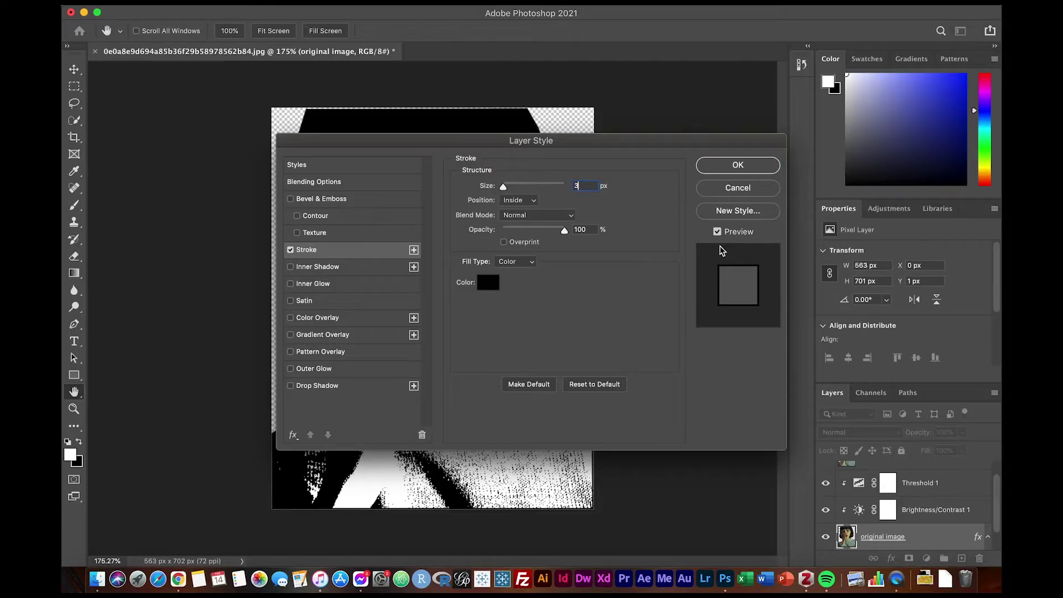
left_click(738, 164)
Step: Show and select the 'copy' layer, set the foreground colour to black and pick white for the background
left_click(827, 475)
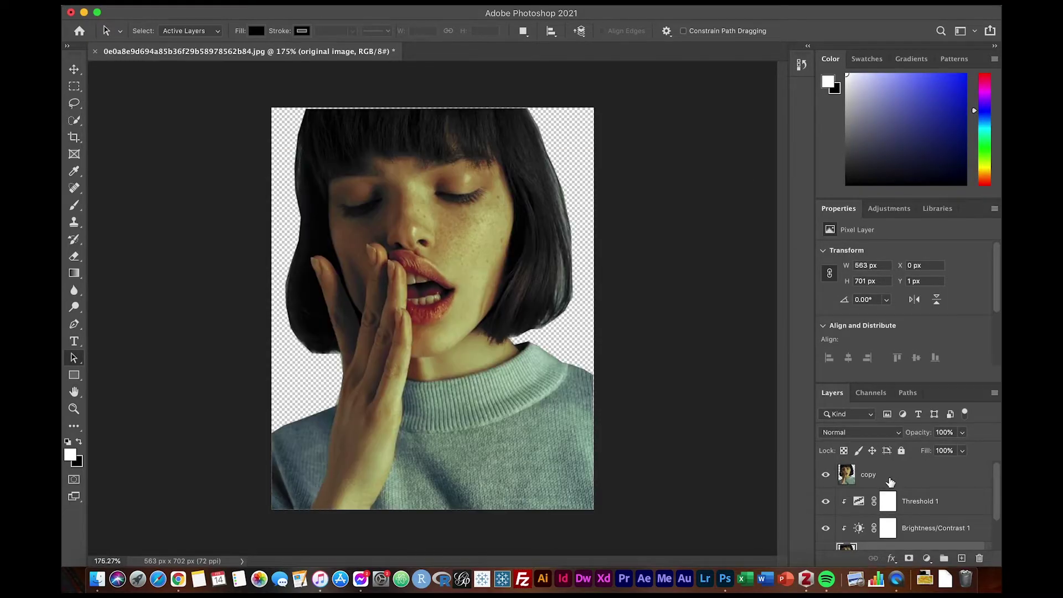
left_click(892, 478)
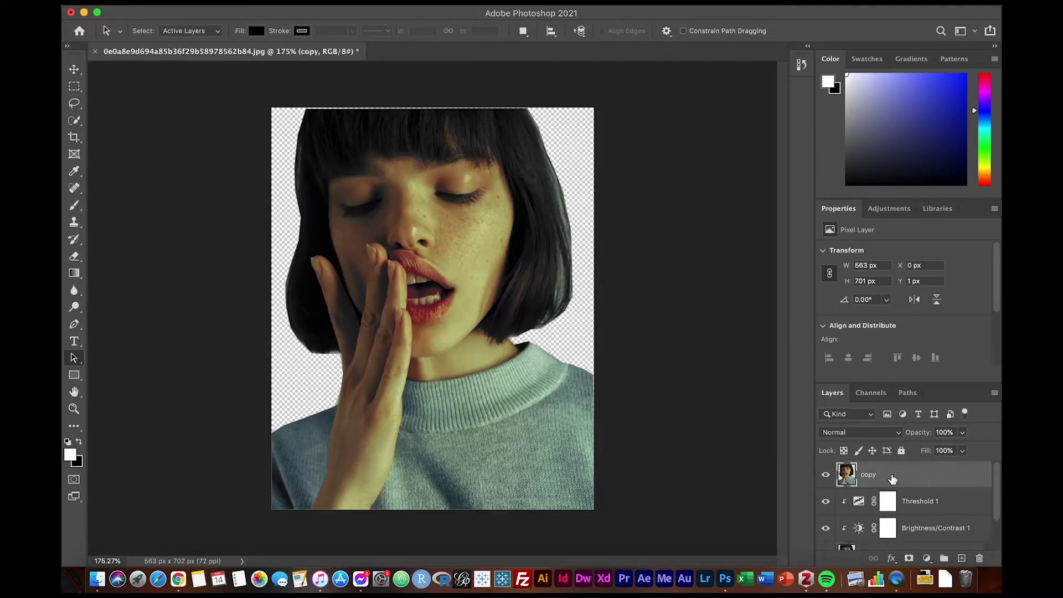
left_click(71, 455)
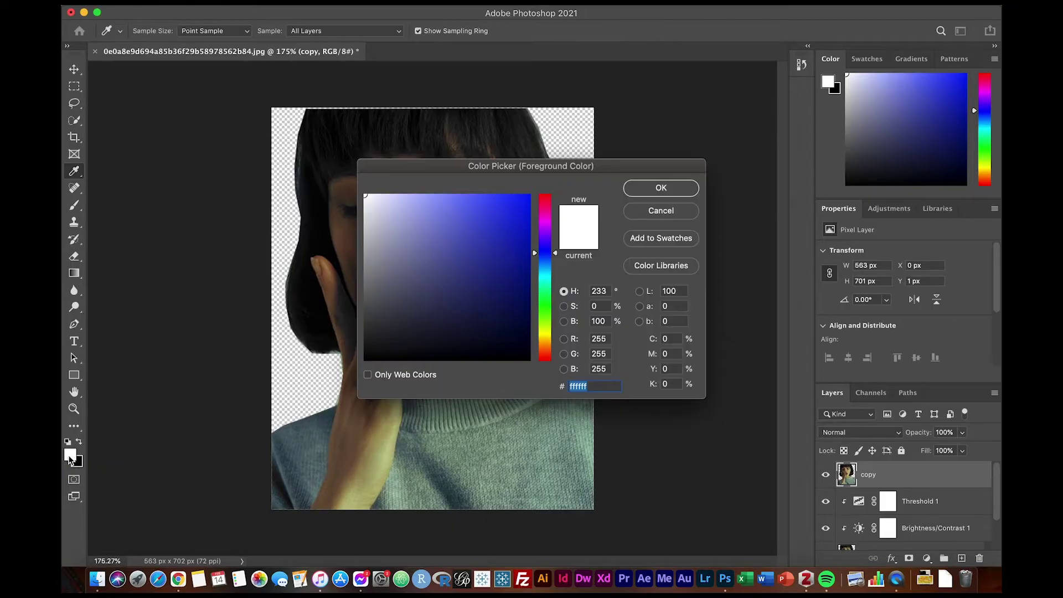
left_click(365, 357)
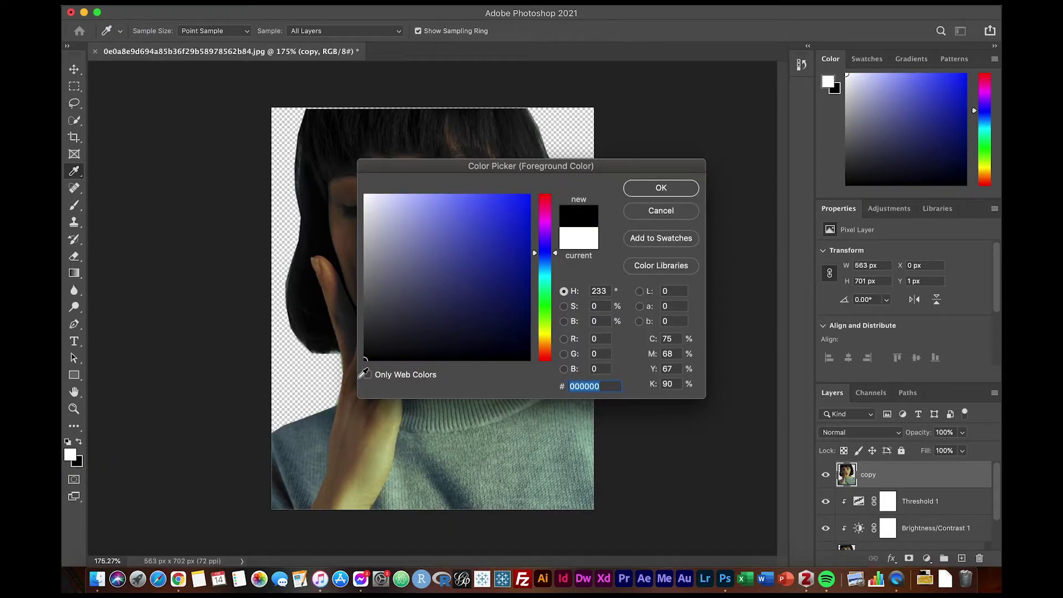
left_click(661, 187)
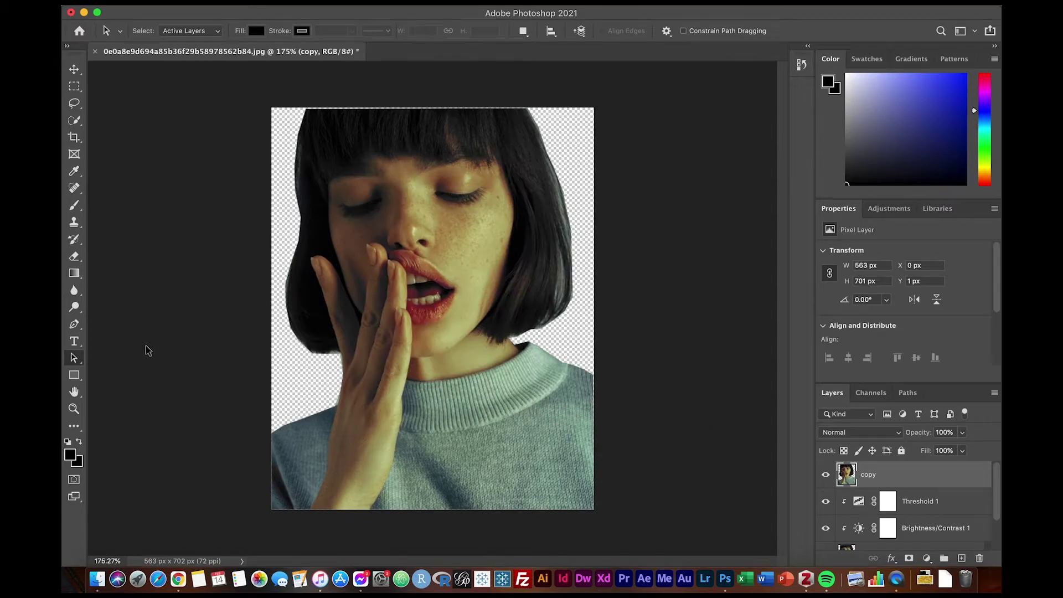
left_click(78, 465)
left_click(366, 196)
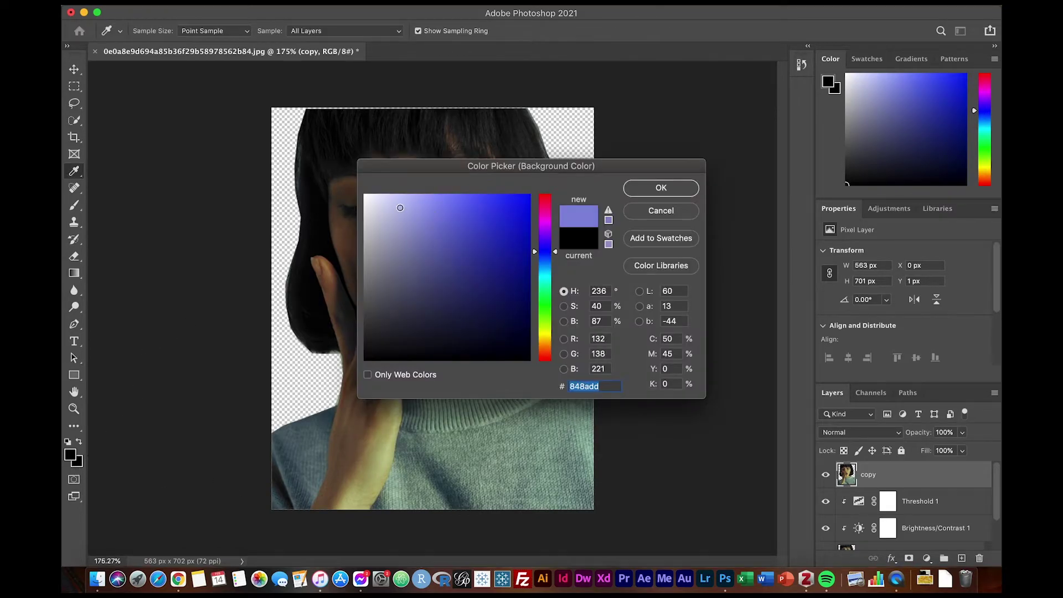
Step: Confirm white, then apply the Sketch > Photocopy filter with Detail 3 and Darkness 19 to 'copy'
left_click(652, 190)
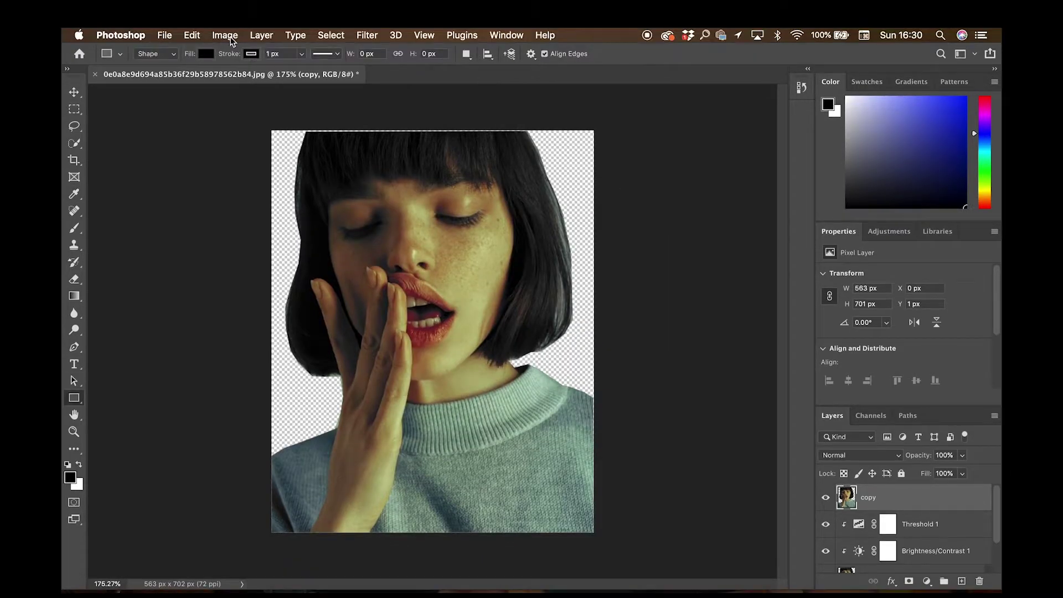
left_click(367, 35)
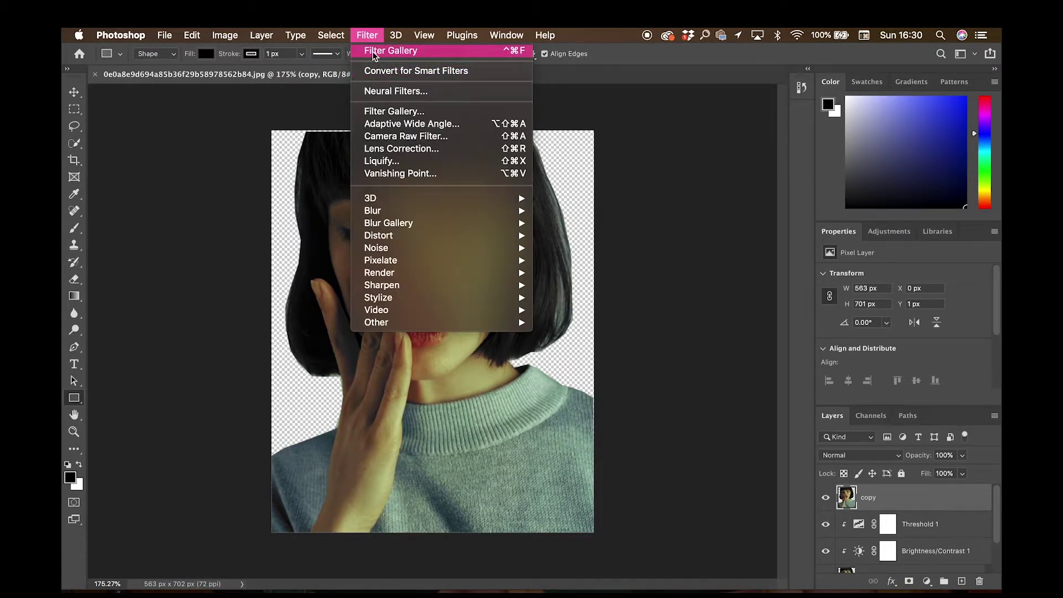
left_click(382, 111)
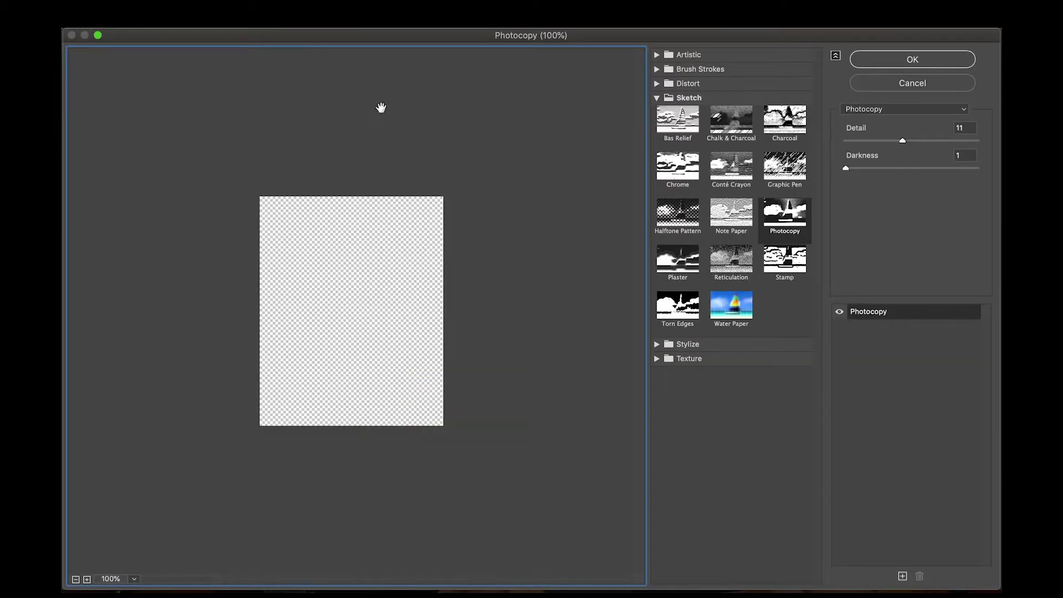
left_click(804, 237)
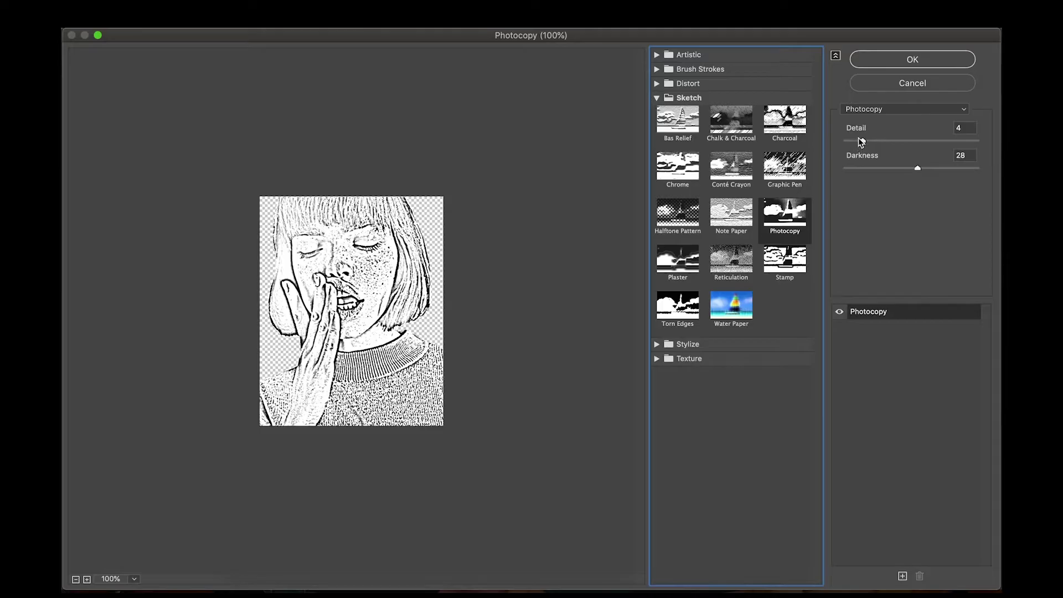
left_click_drag(863, 141, 857, 140)
left_click_drag(916, 168, 893, 169)
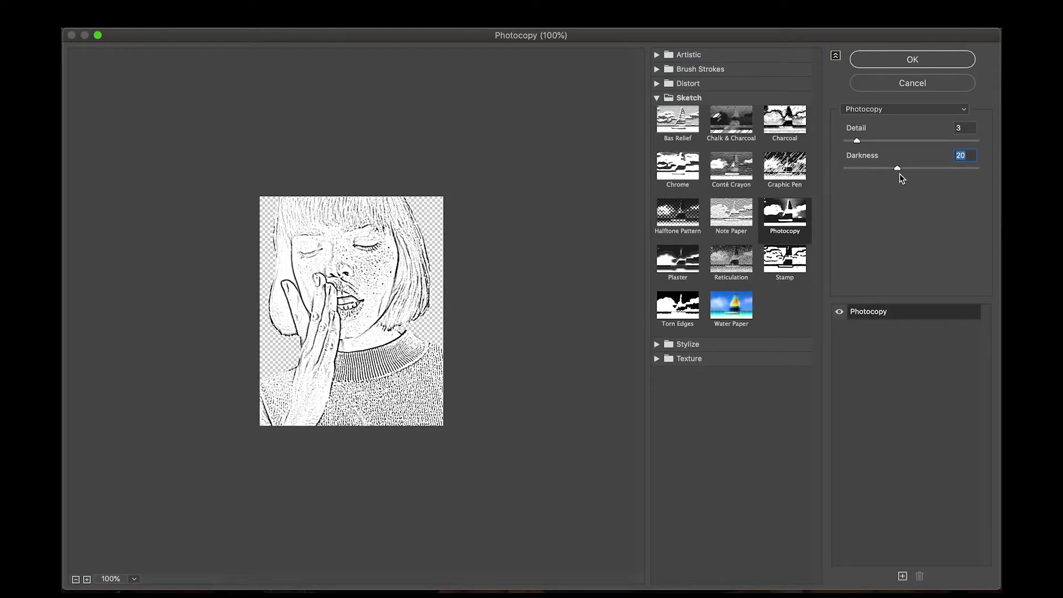
left_click(911, 59)
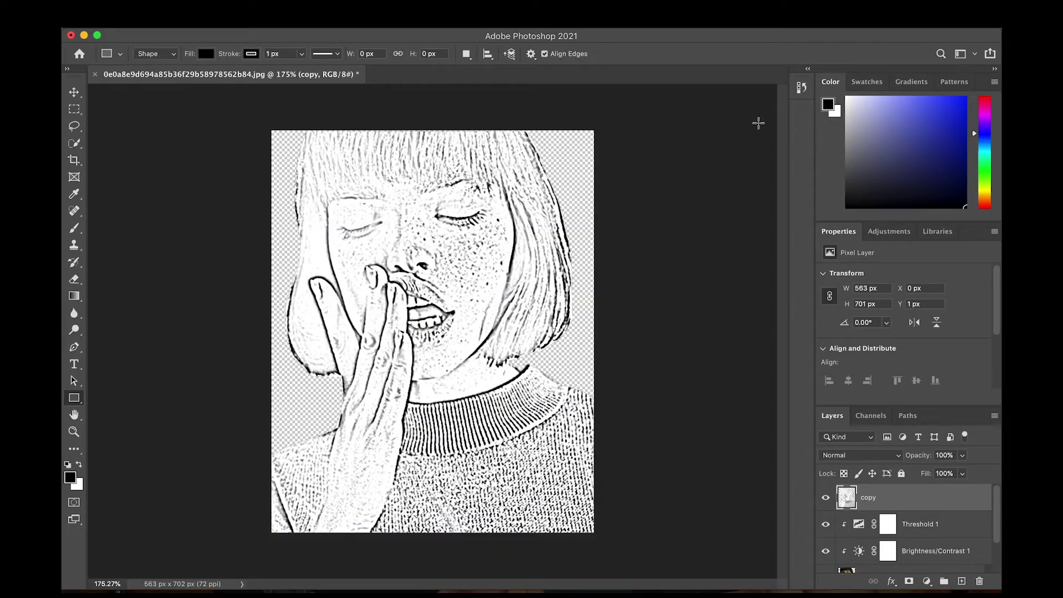
Step: Set the 'copy' layer to Multiply and add a Levels adjustment clipped to it
left_click(885, 455)
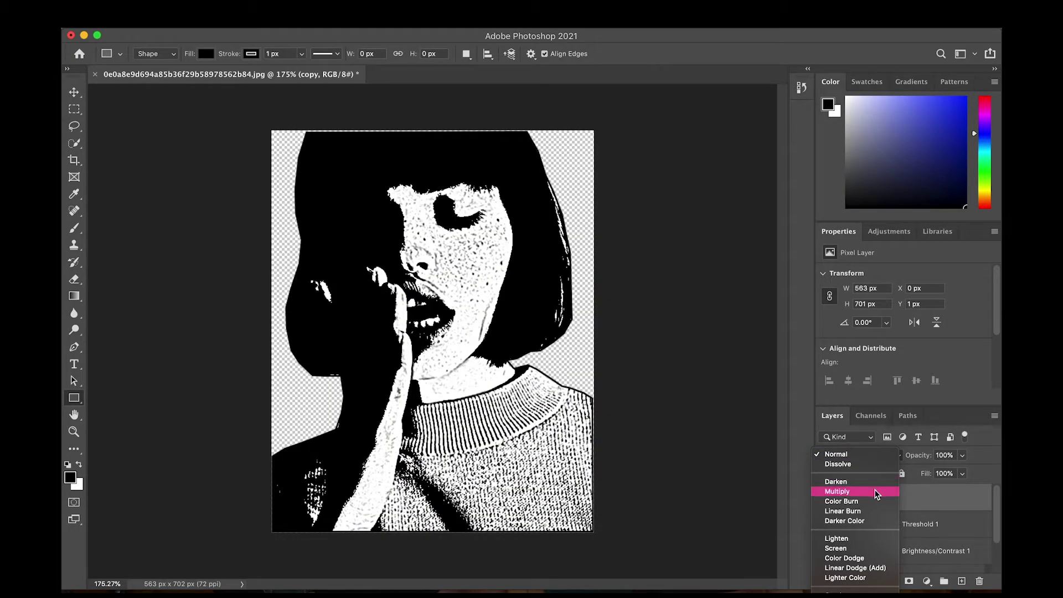
left_click(848, 493)
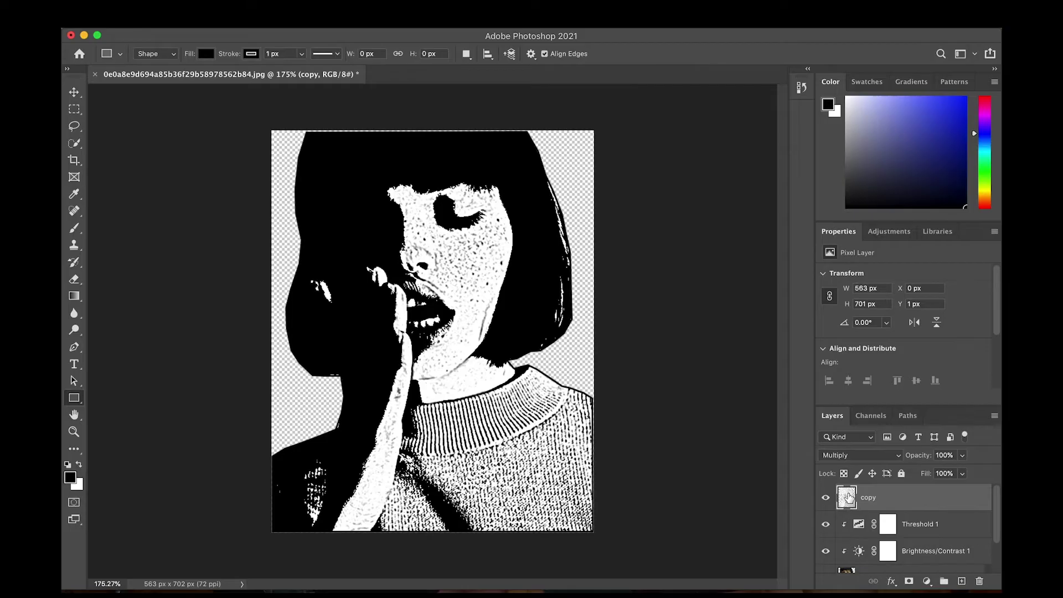
left_click(888, 232)
left_click(868, 267)
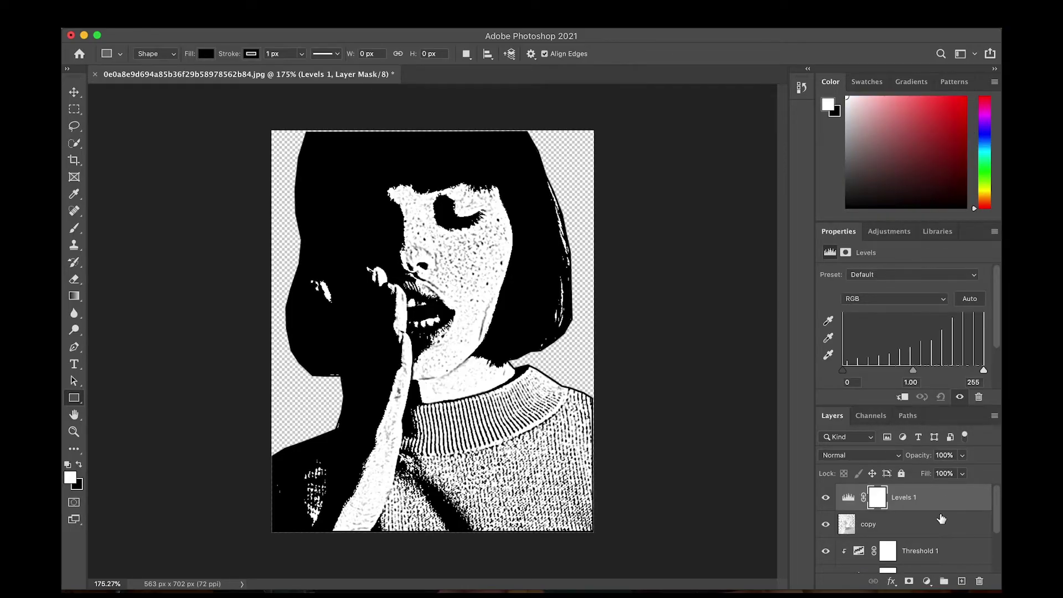
right_click(938, 501)
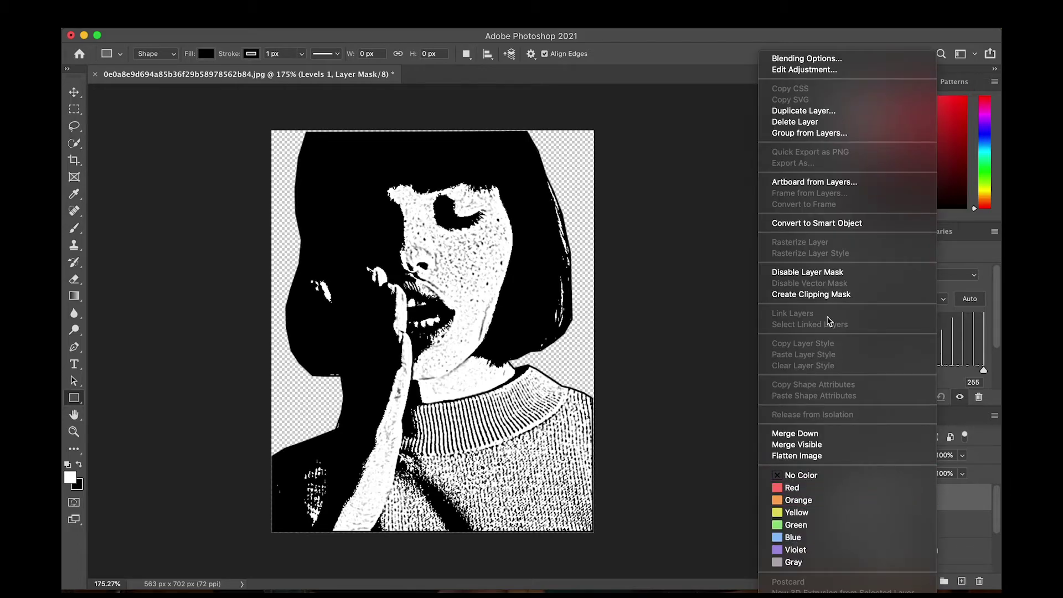
left_click(814, 296)
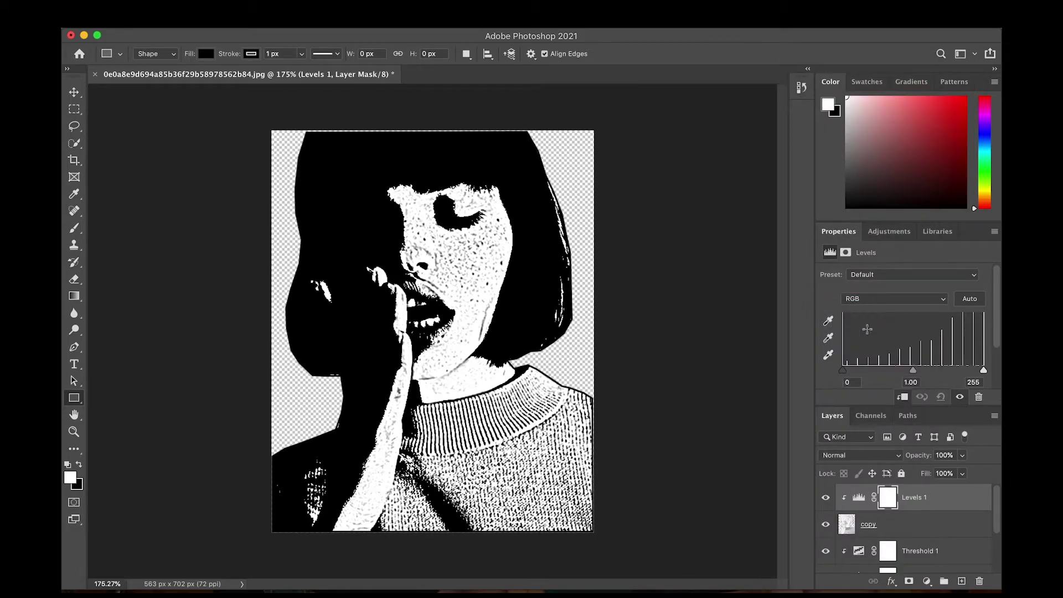
Step: Select the portrait layers and convert them into a smart object
left_click(934, 524)
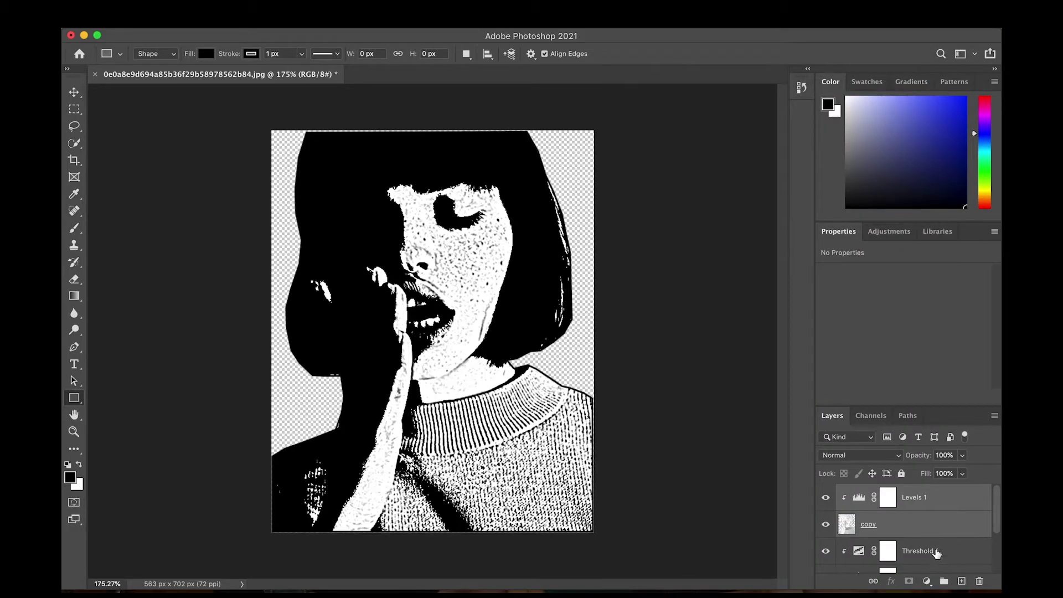
scroll(934, 548, "down", 2)
scroll(935, 548, "down", 2)
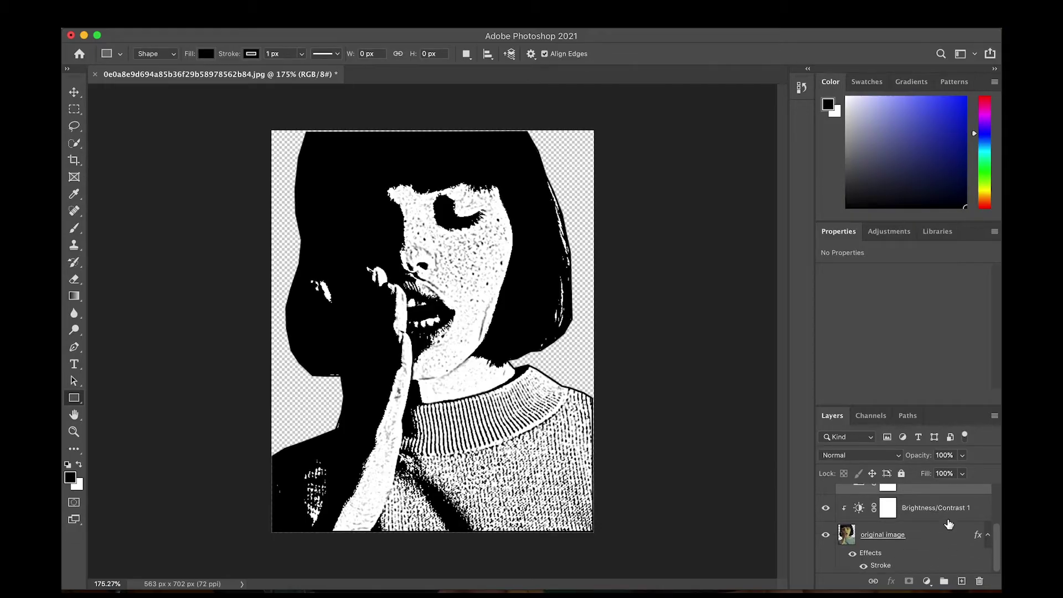
scroll(945, 523, "up", 1)
left_click(941, 538)
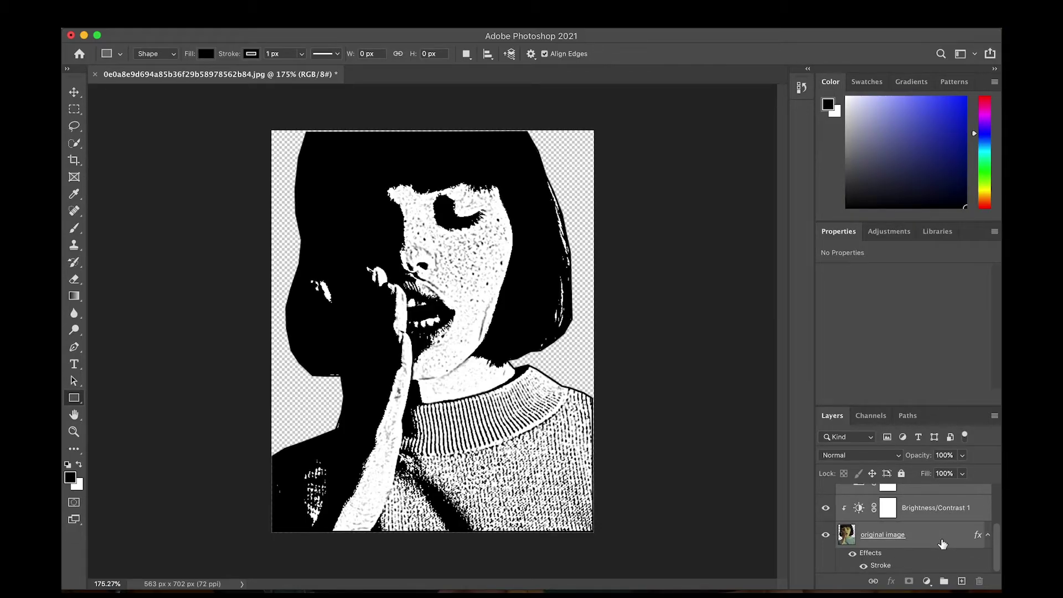
right_click(942, 543)
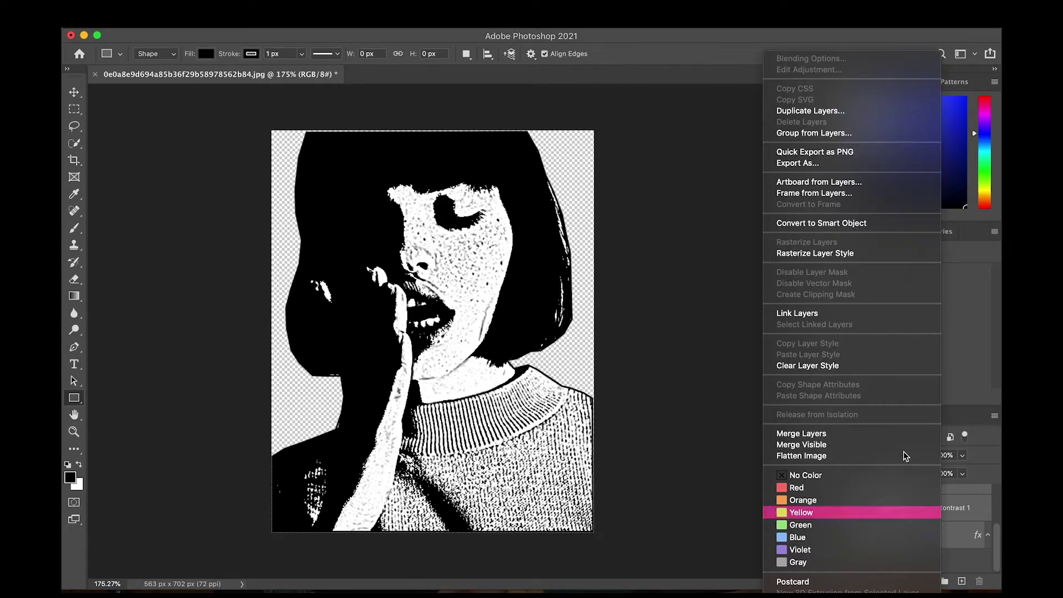
left_click(813, 226)
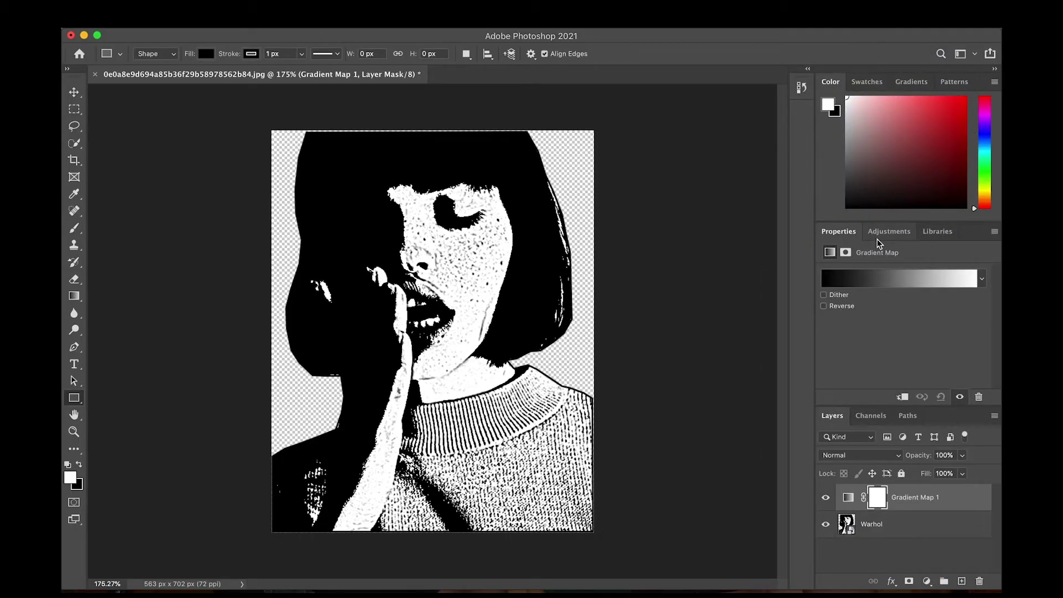
Step: Set the Gradient Map's left (dark) stop to red in the Gradient Editor
left_click(895, 283)
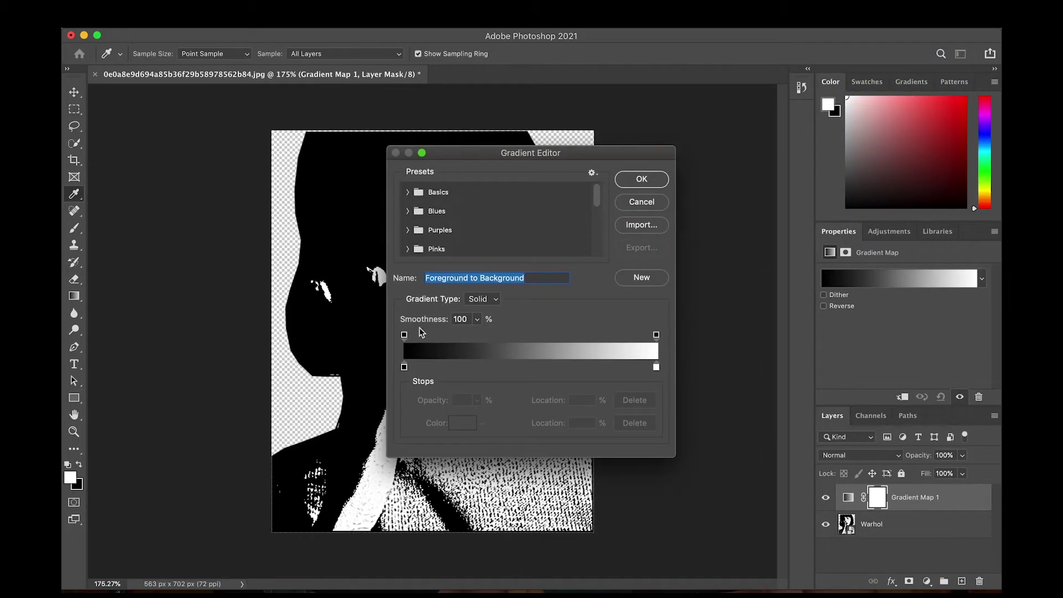
left_click(404, 367)
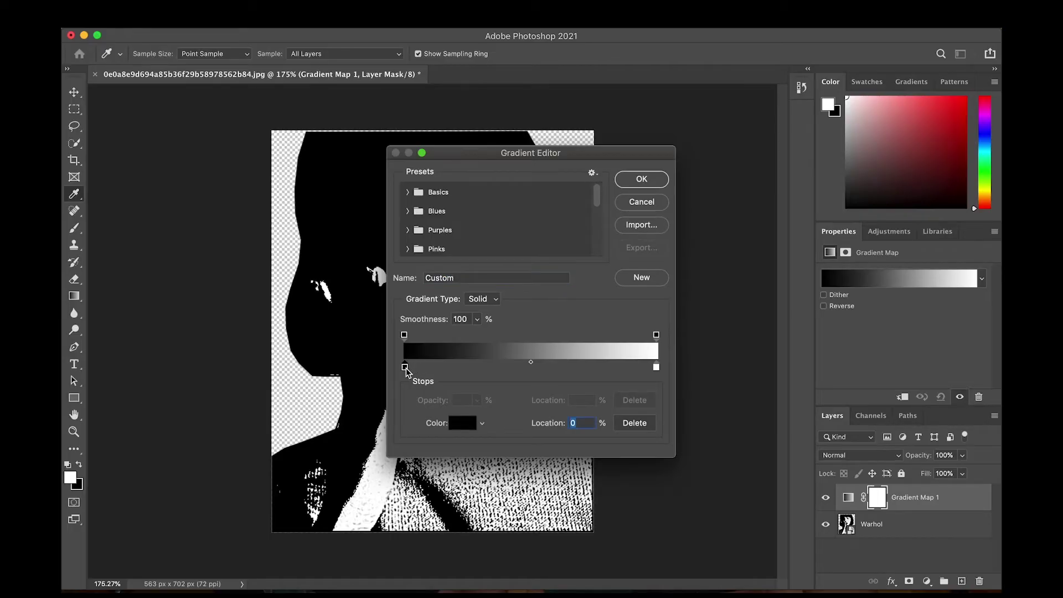
left_click(457, 423)
left_click(534, 207)
left_click(642, 210)
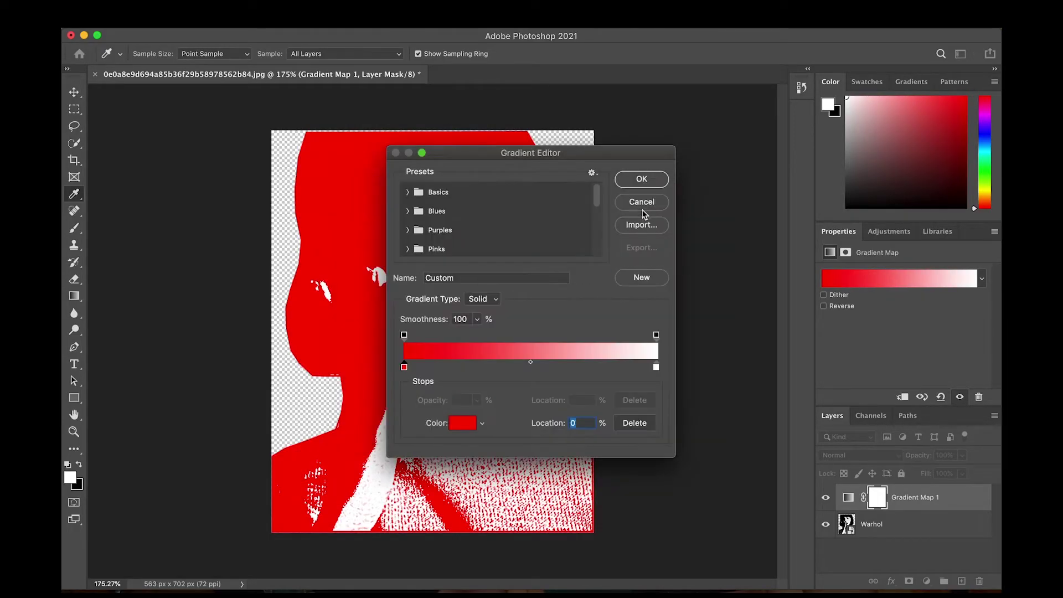
Step: Set the right (light) stop to fully saturated bright yellow and accept the red-to-yellow gradient
left_click(655, 367)
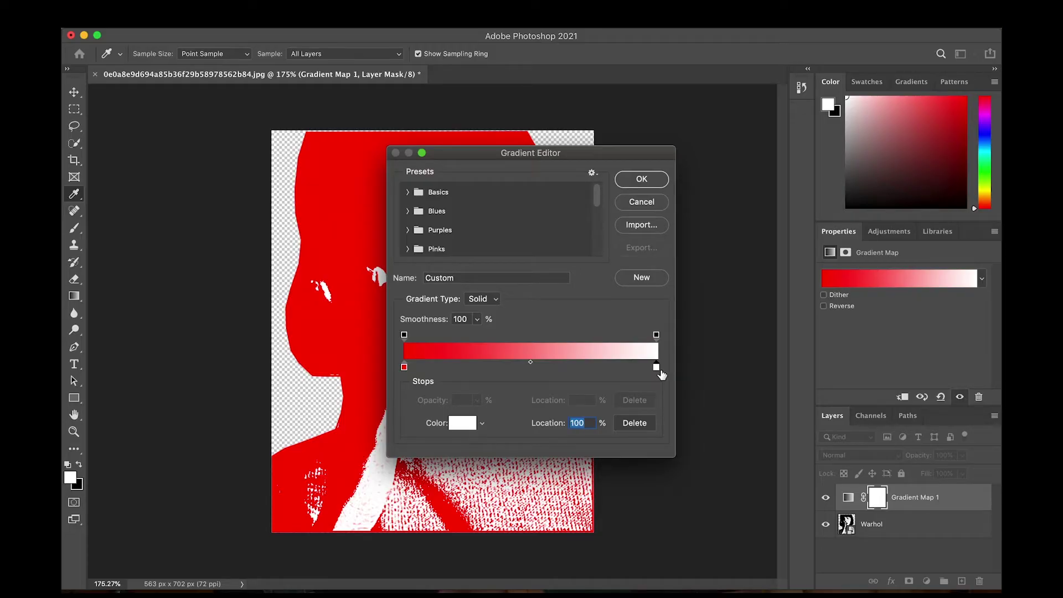
left_click(462, 425)
left_click(512, 250)
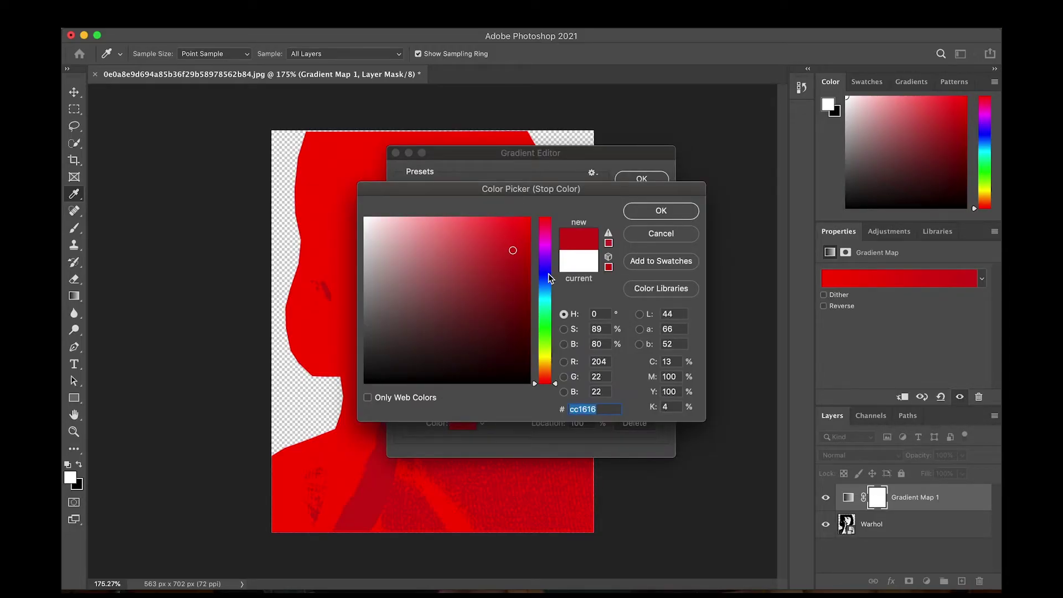
left_click(546, 362)
left_click_drag(551, 363, 545, 357)
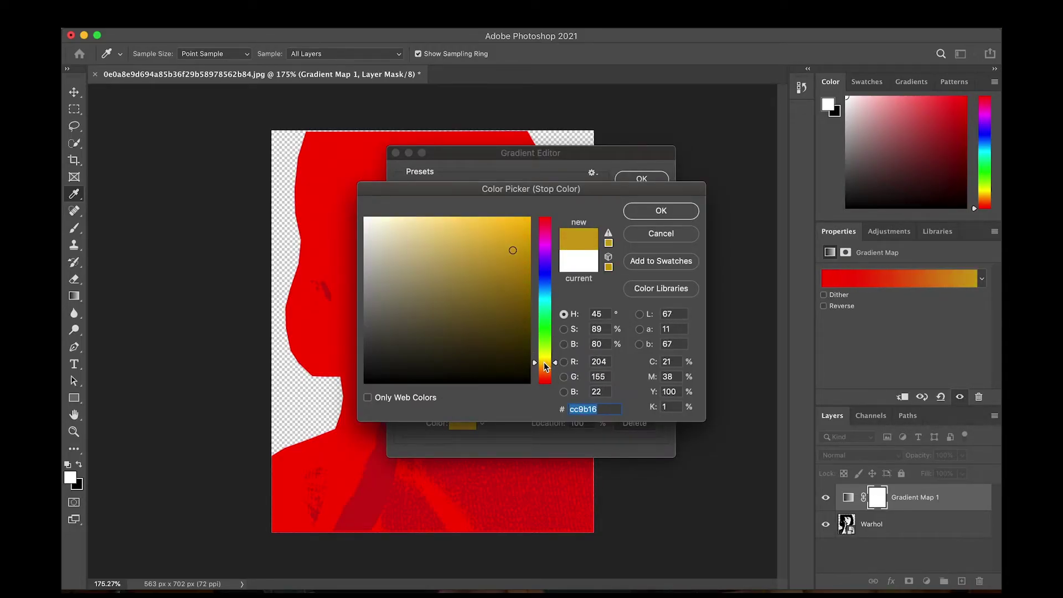
left_click_drag(498, 232, 528, 218)
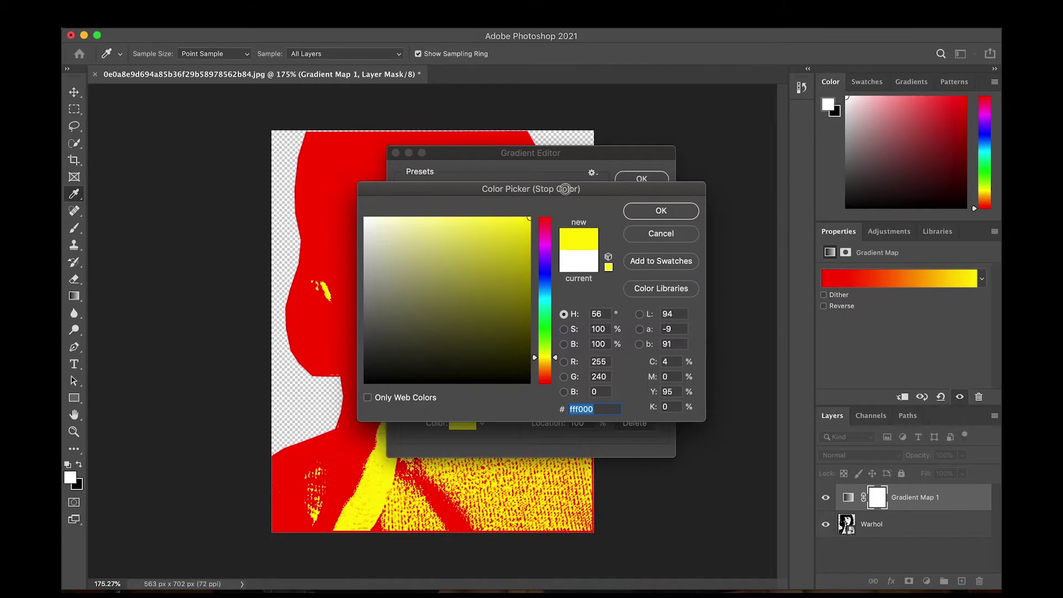
left_click(660, 211)
left_click(641, 179)
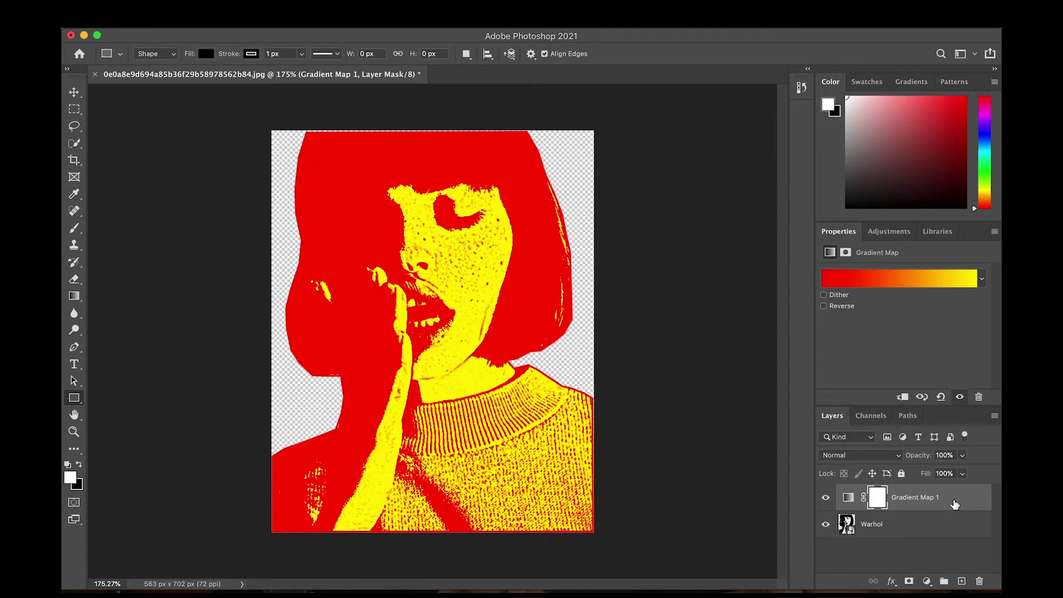
Step: Clip Gradient Map 1 to the Warhol portrait layer with Create Clipping Mask
right_click(913, 496)
left_click(861, 294)
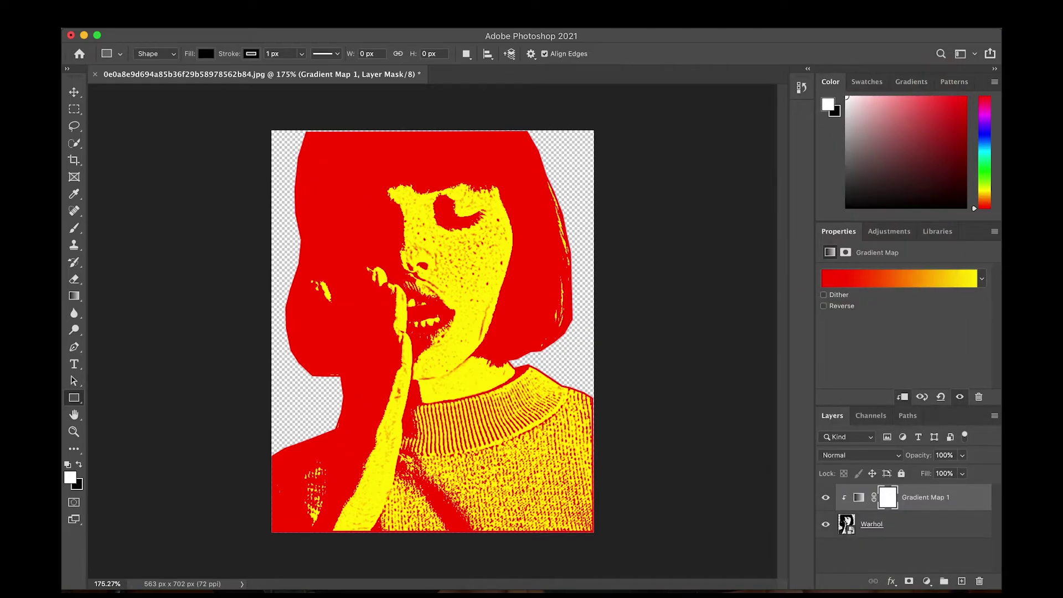
Step: Add a new empty layer and move it beneath the Warhol layer
left_click(914, 524)
left_click(961, 582)
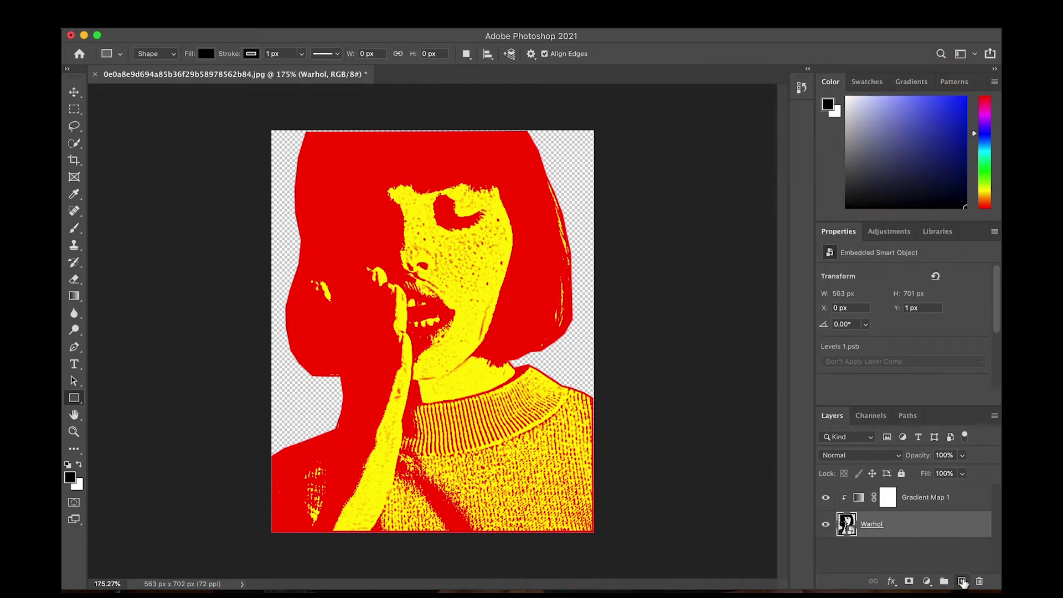
left_click_drag(913, 523, 913, 565)
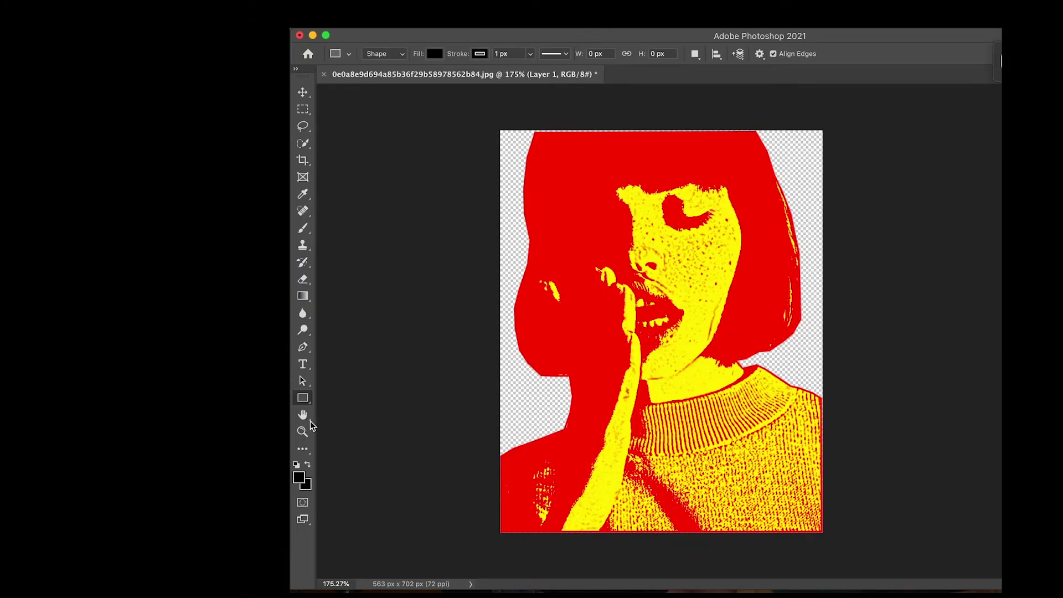
Step: Set the background colour to blue and fill the new layer with it via Edit > Fill
left_click(306, 486)
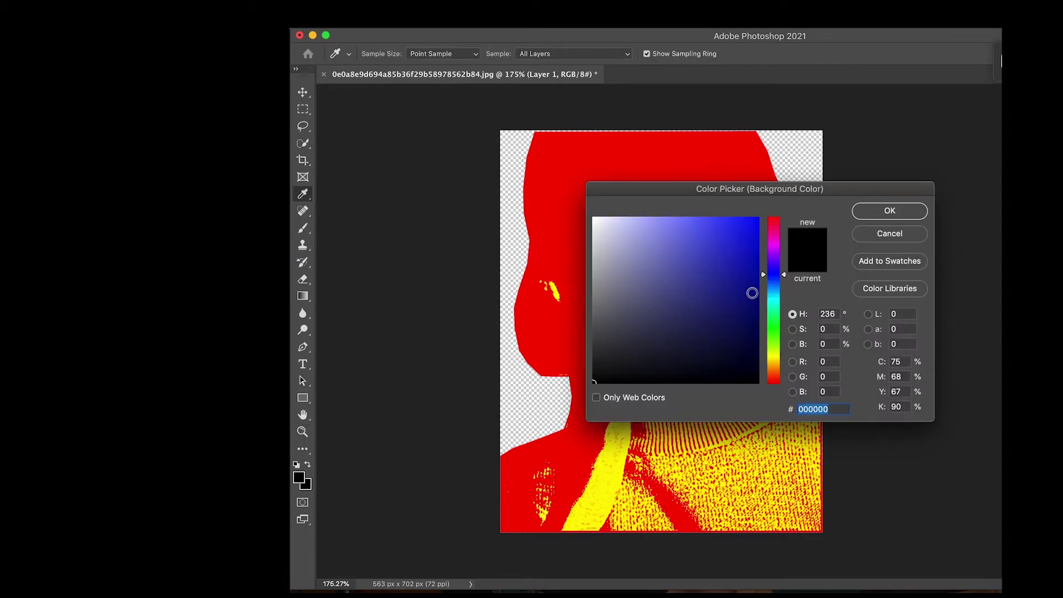
left_click(755, 220)
left_click(889, 212)
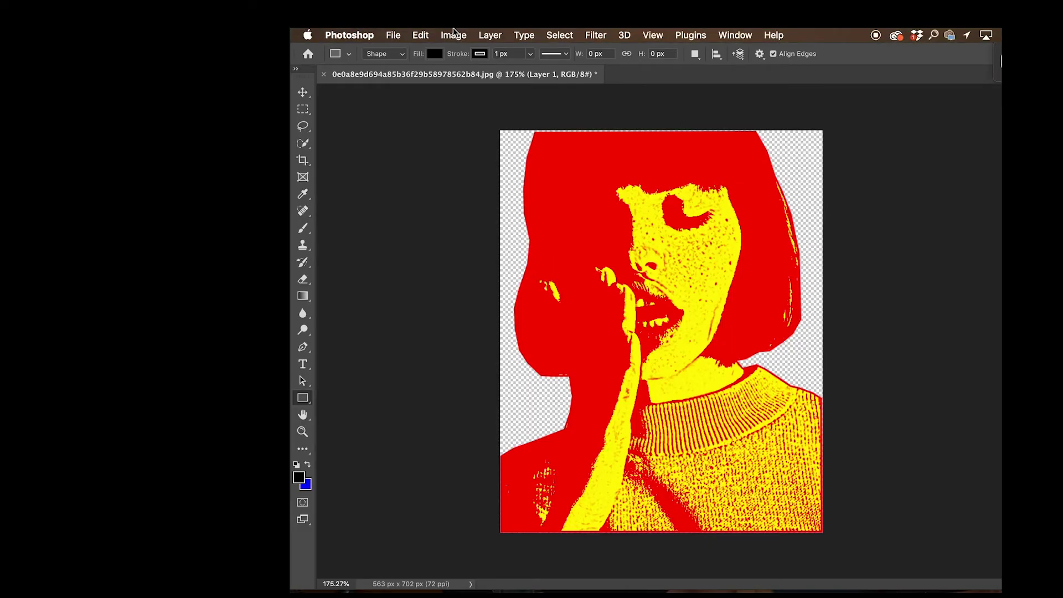
left_click(421, 35)
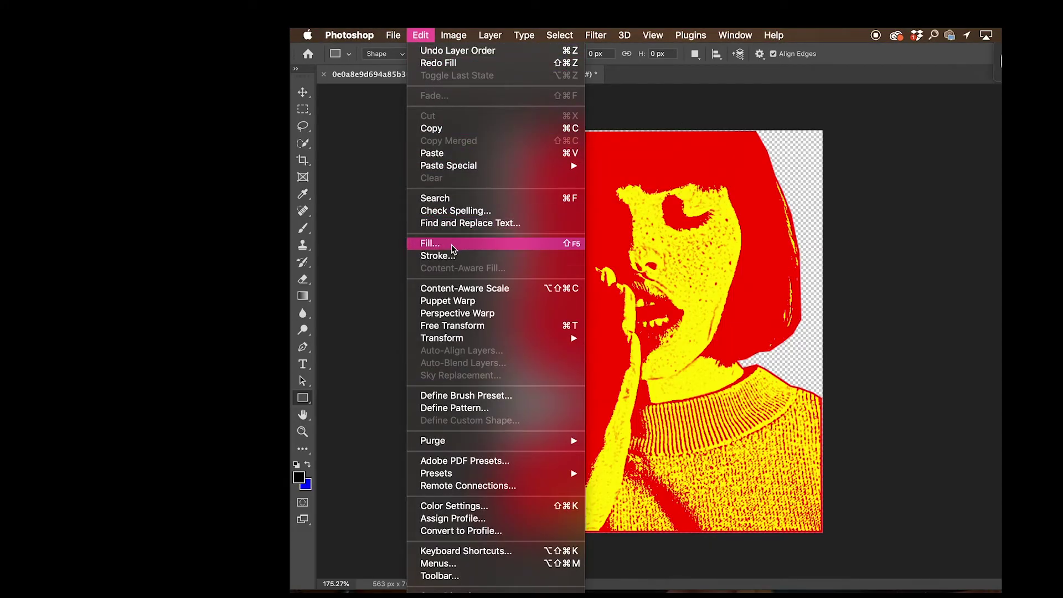
left_click(431, 243)
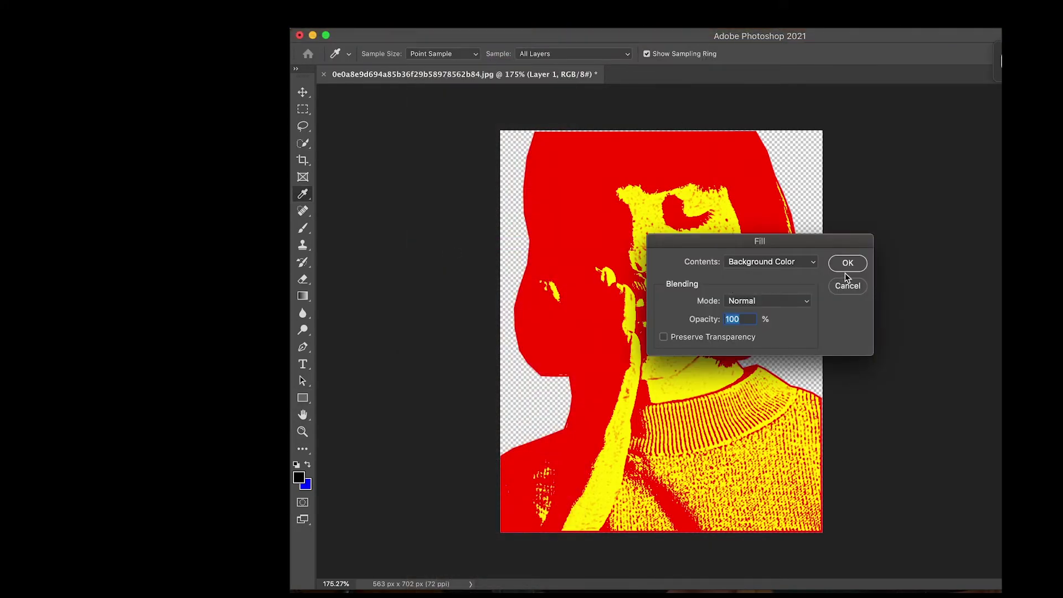
left_click(846, 262)
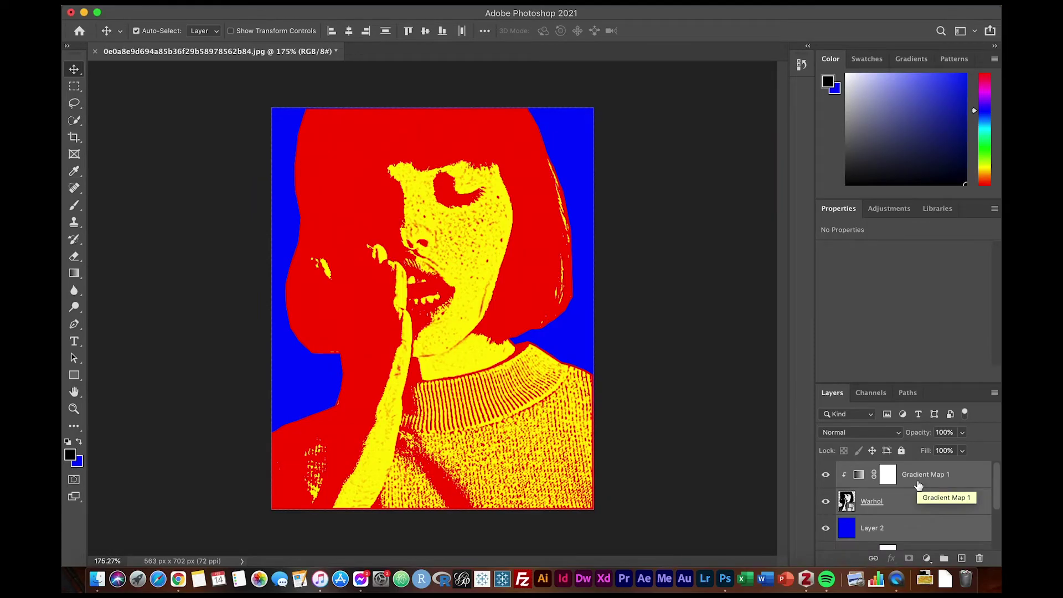
Step: Merge the selected layers into a single 'poster' layer
key("super+j")
right_click(953, 508)
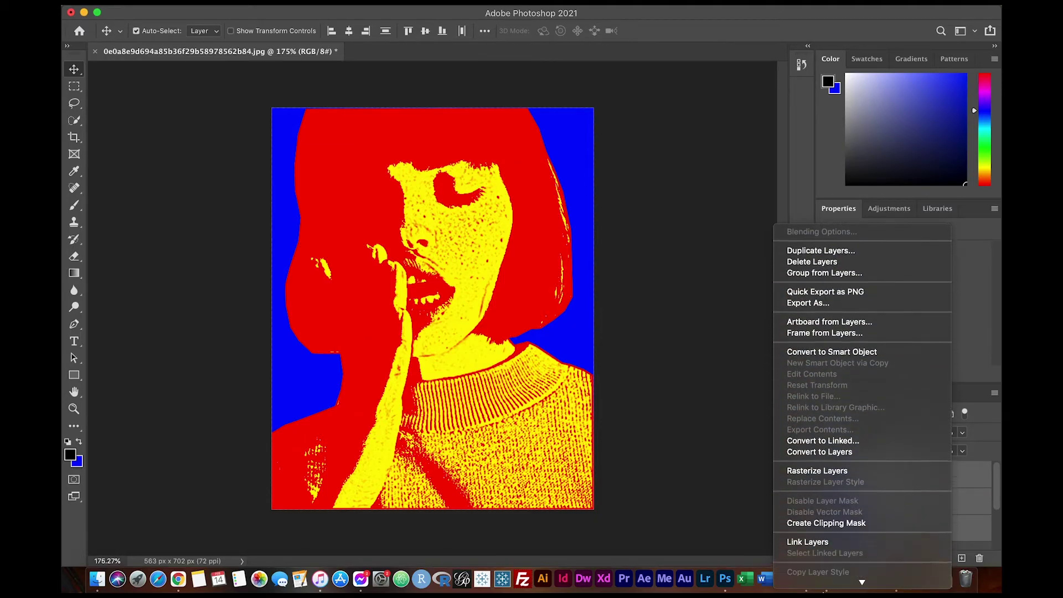
scroll(830, 540, "down", 5)
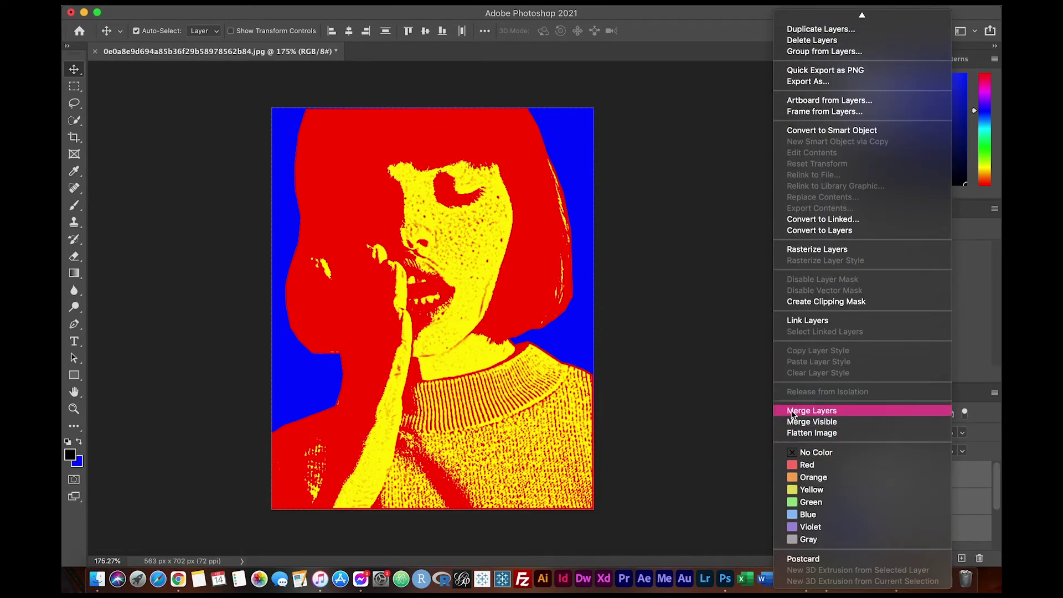
left_click(791, 413)
Step: Free Transform the poster to 50%, duplicate it and move the copy into its grid quarter
left_click(192, 11)
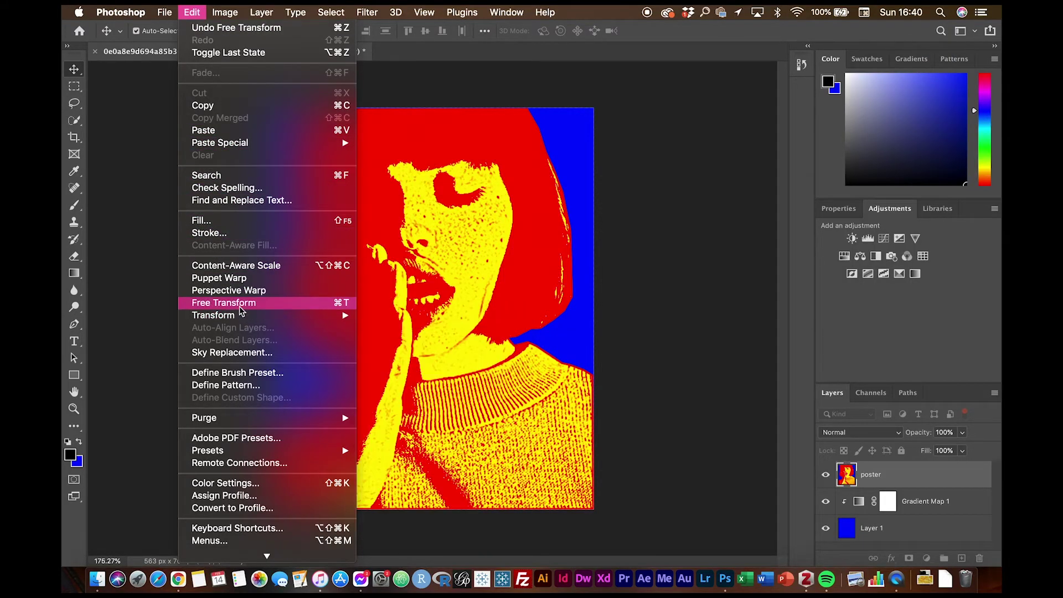
left_click(223, 302)
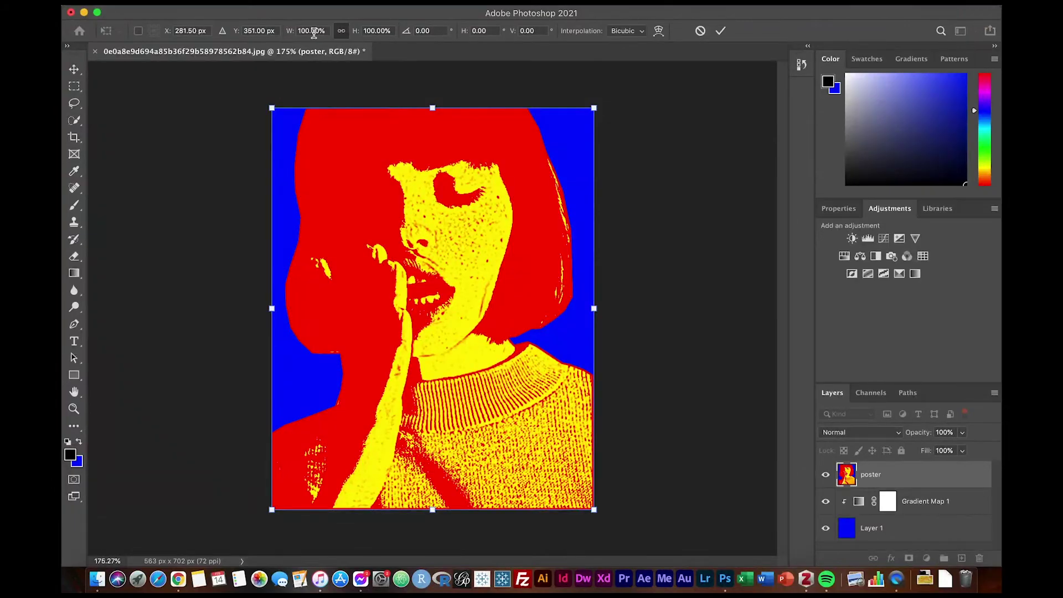
left_click(311, 31)
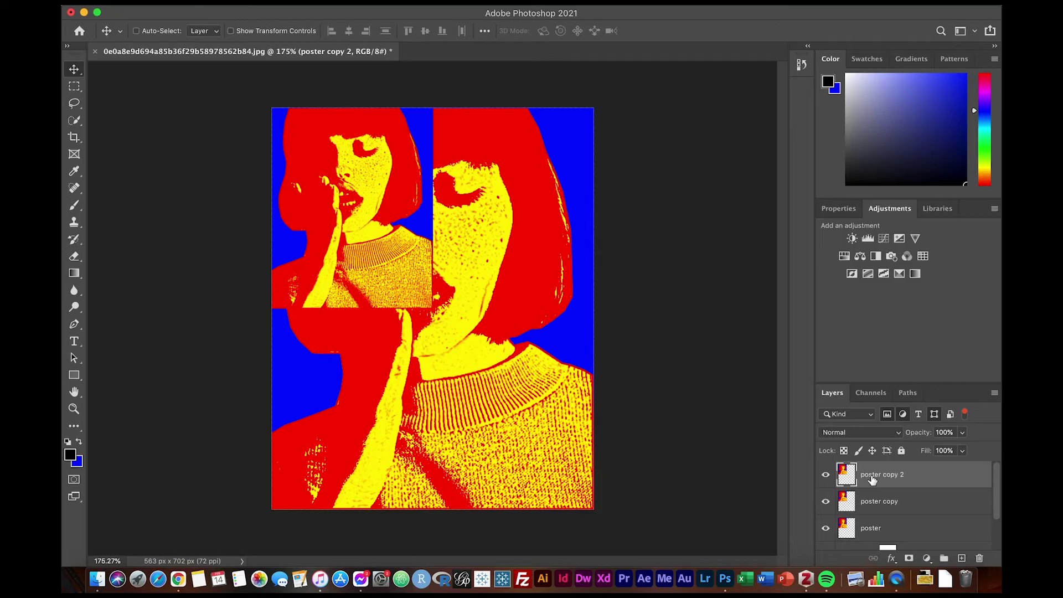
key("ctrl+j")
left_click_drag(361, 248, 530, 252)
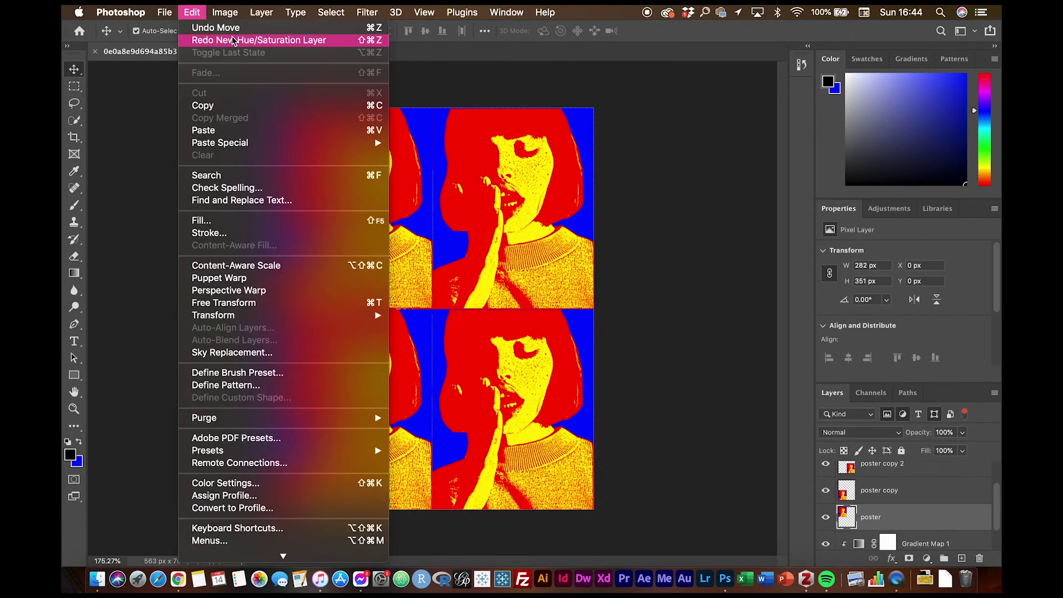
mouse_move(304, 187)
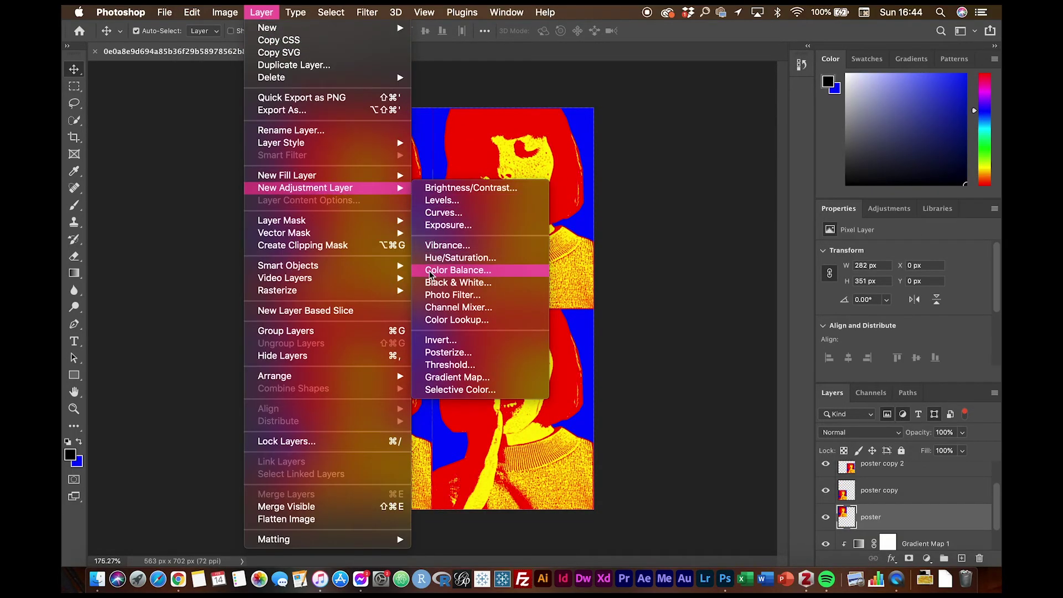
Step: Add a Hue/Saturation adjustment clipped to the poster tile and shift its hue to recolour it
left_click(456, 258)
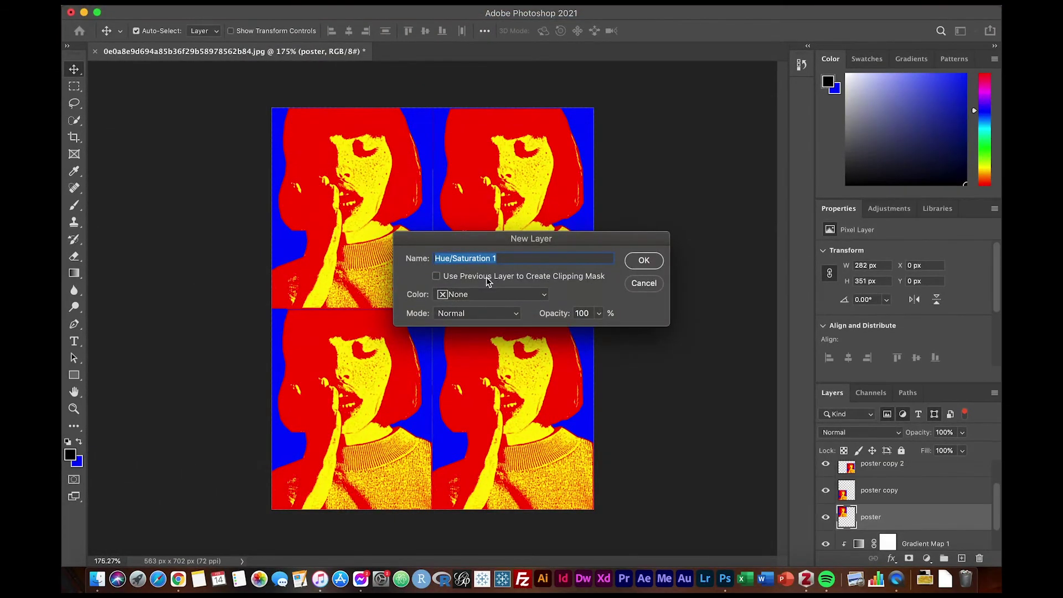
key("Return")
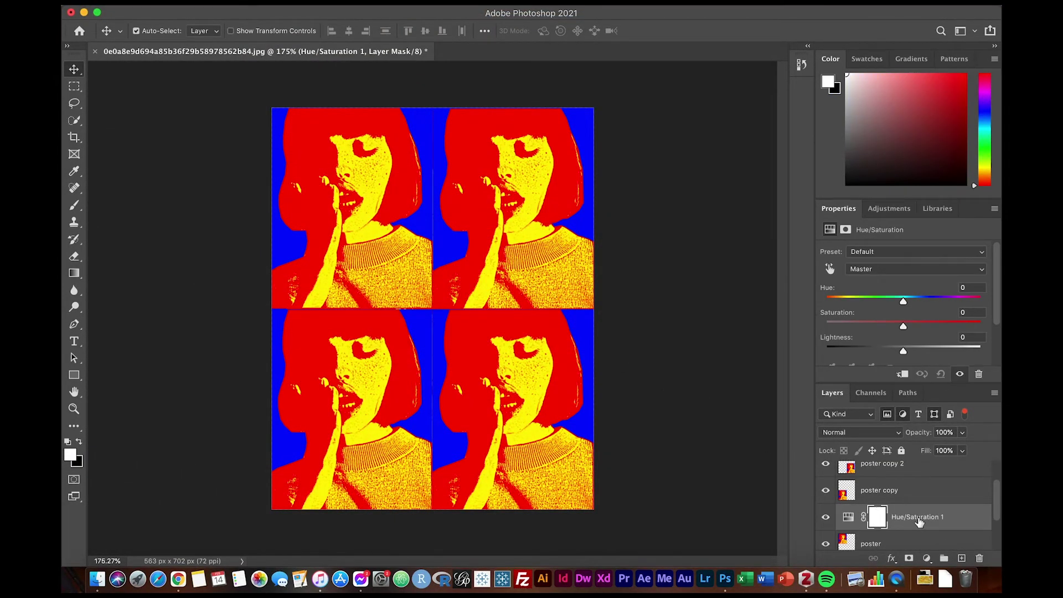
right_click(919, 521)
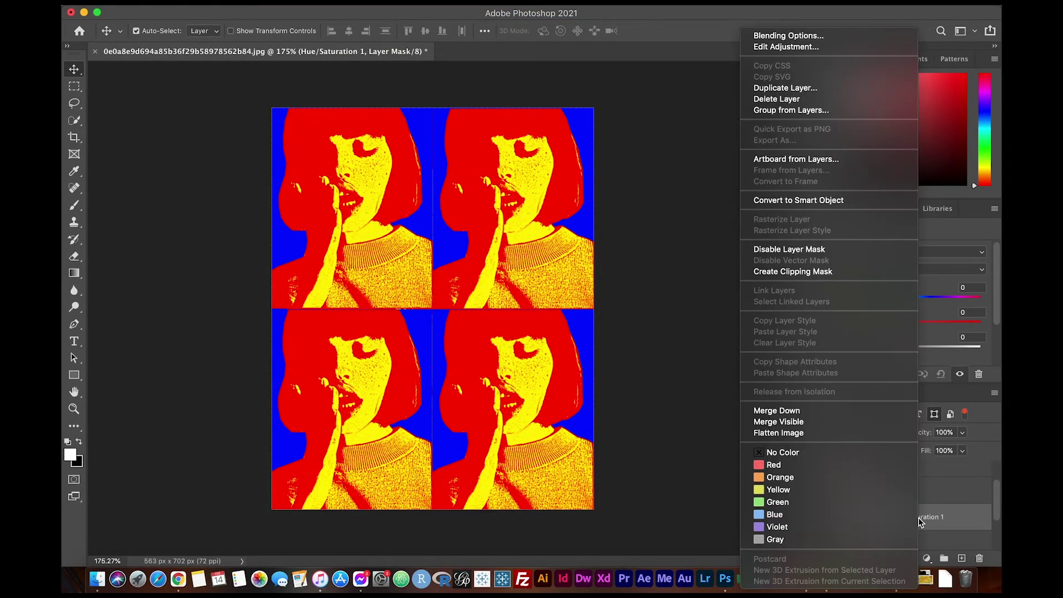
left_click(800, 274)
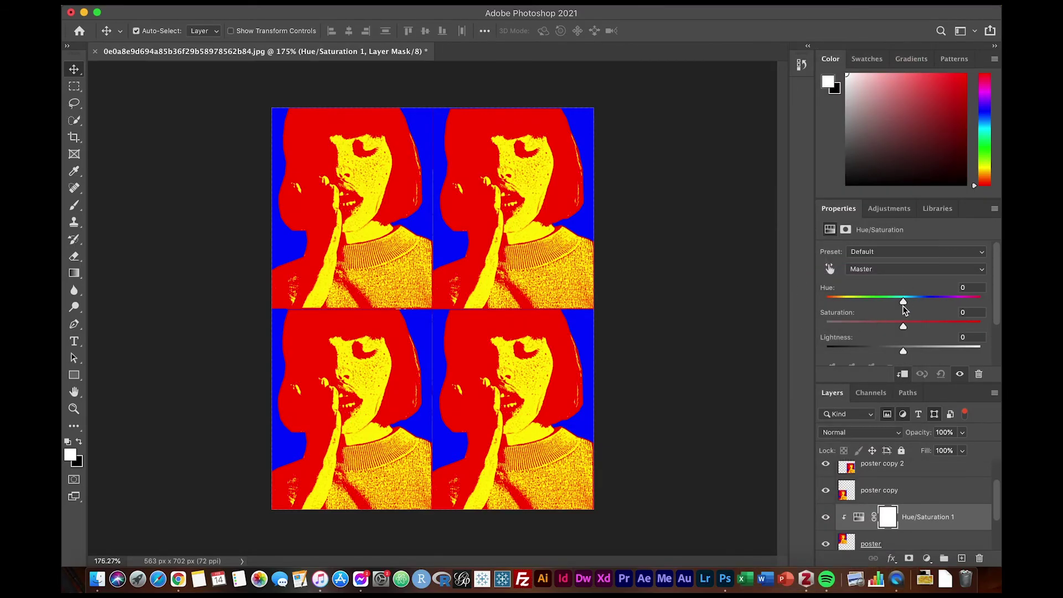
mouse_move(903, 301)
left_mouse_down()
mouse_move(979, 303)
mouse_move(852, 304)
left_mouse_up()
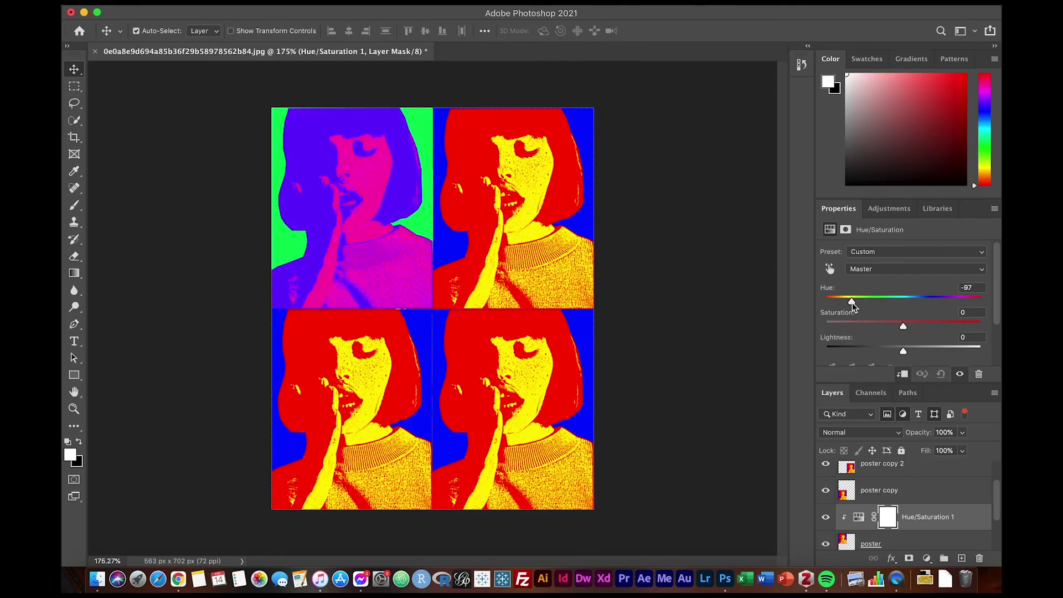